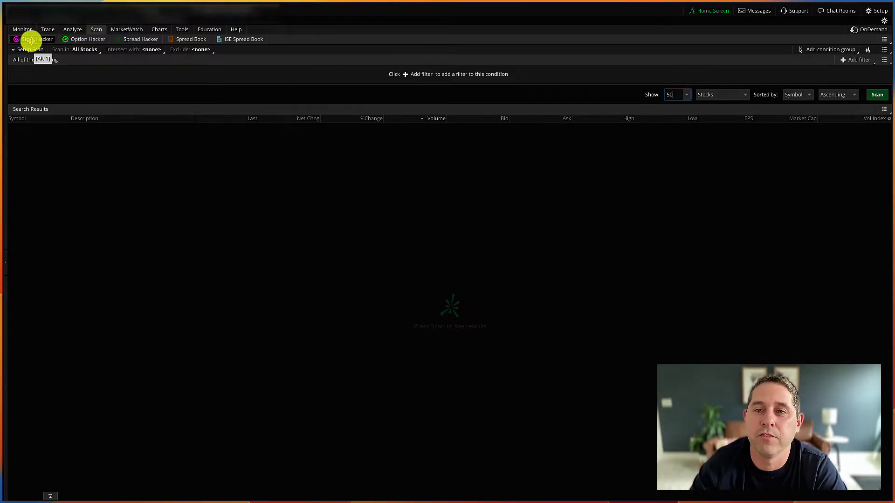
# - Add a stock filter to the scan and set its criterion to Last price
pyautogui.click(854, 60)
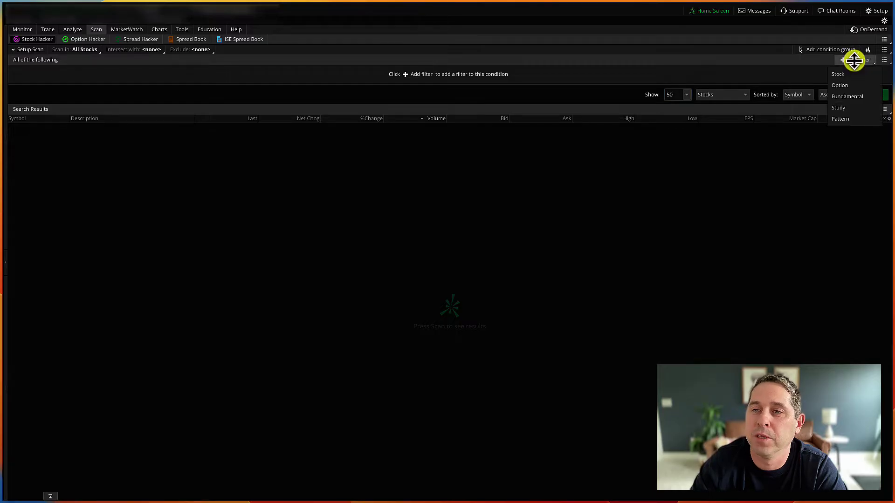
pyautogui.click(841, 119)
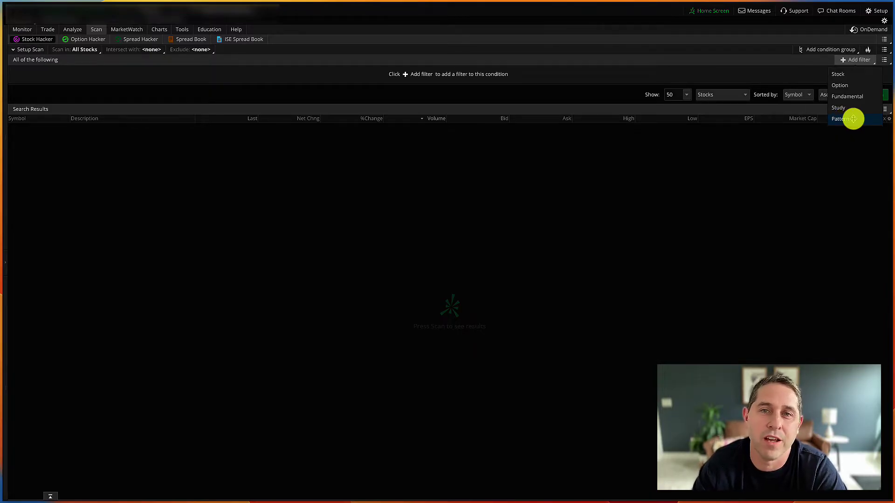
pyautogui.click(846, 75)
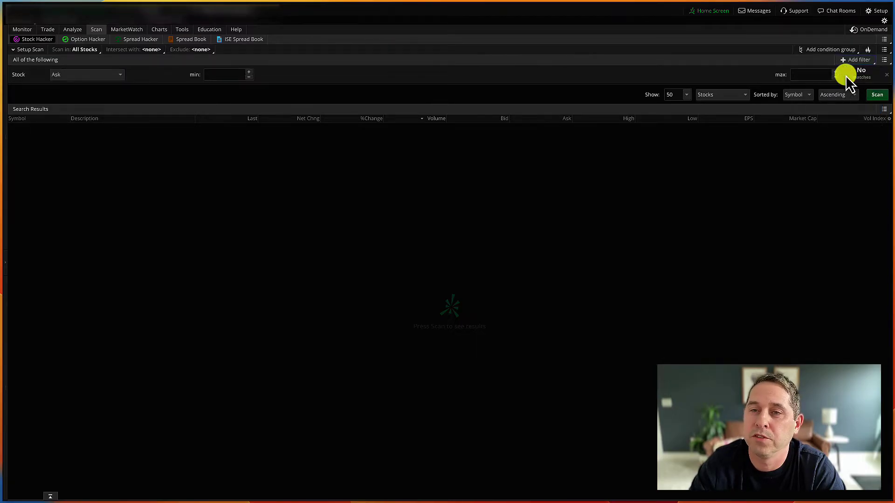
pyautogui.click(88, 77)
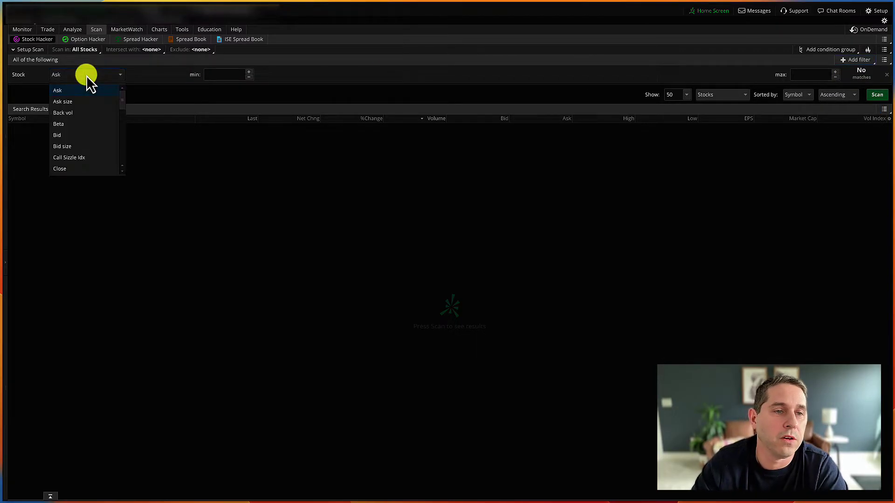
pyautogui.moveTo(122, 104); pyautogui.dragTo(122, 122)
pyautogui.click(68, 128)
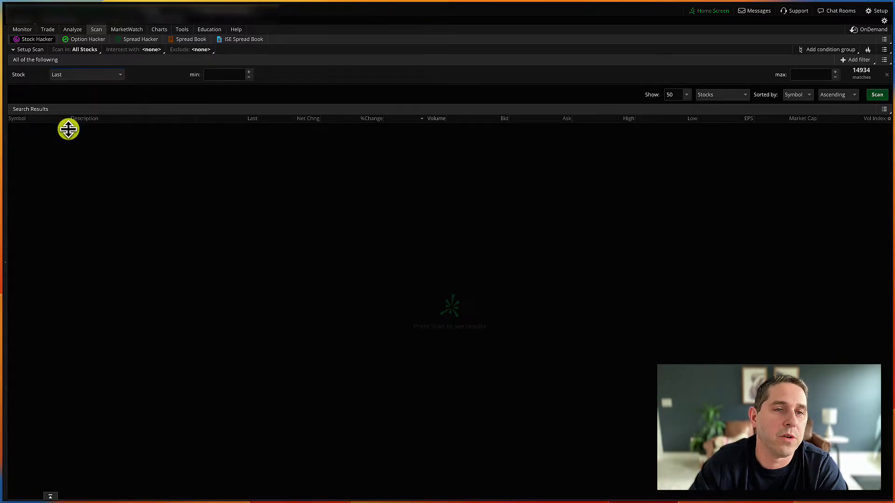
# - Limit the Last price filter to a minimum of 20 and a maximum of 250
pyautogui.click(219, 73)
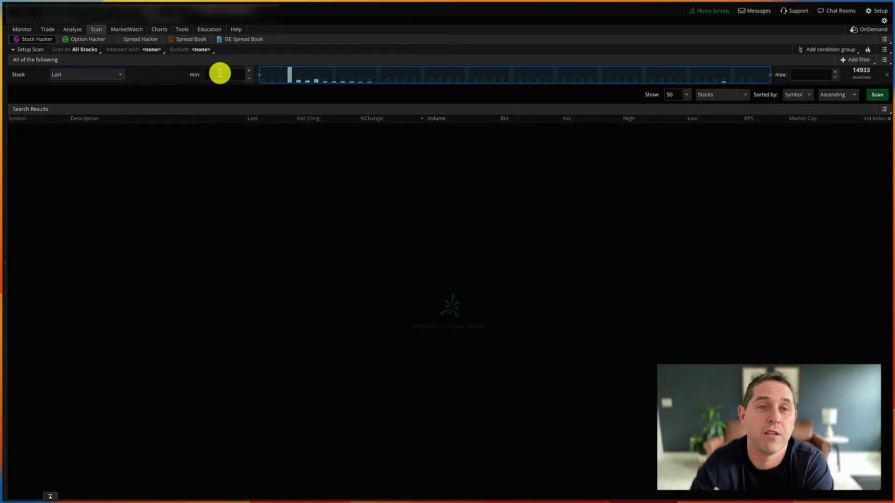
pyautogui.click(222, 74)
pyautogui.write('0')
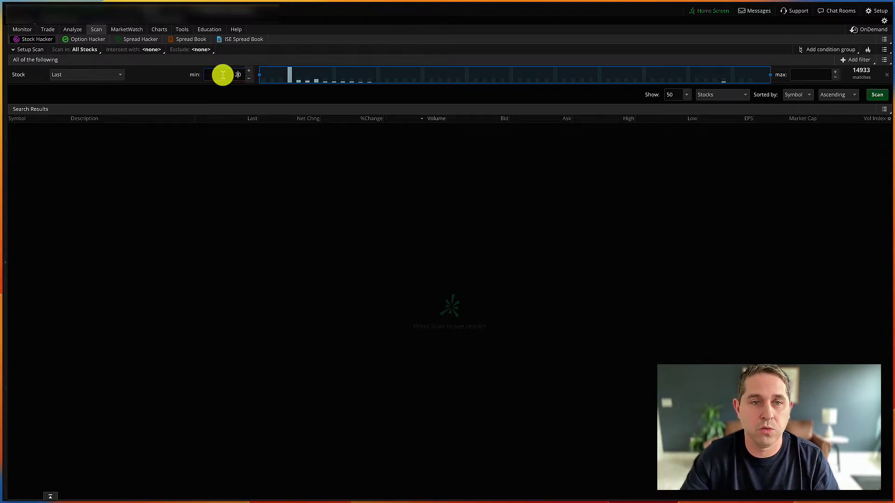
pyautogui.click(805, 74)
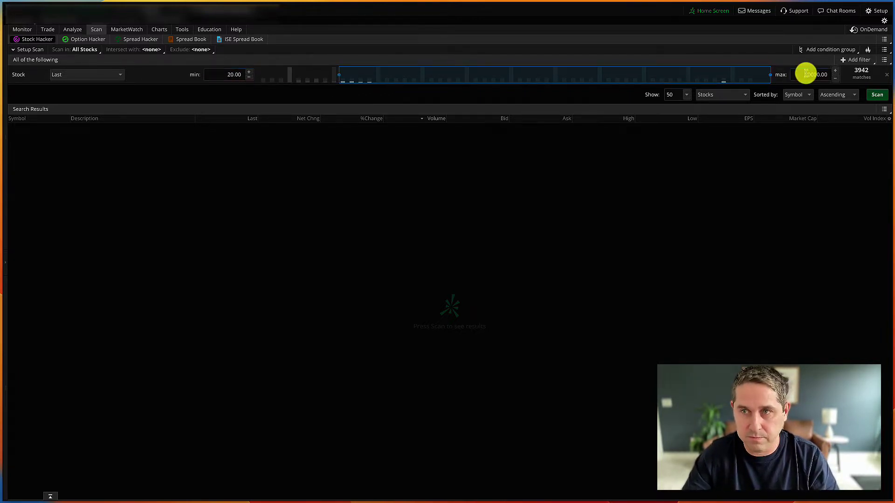
pyautogui.write('250')
# - Add a second stock filter and set its criterion to % change
pyautogui.click(855, 59)
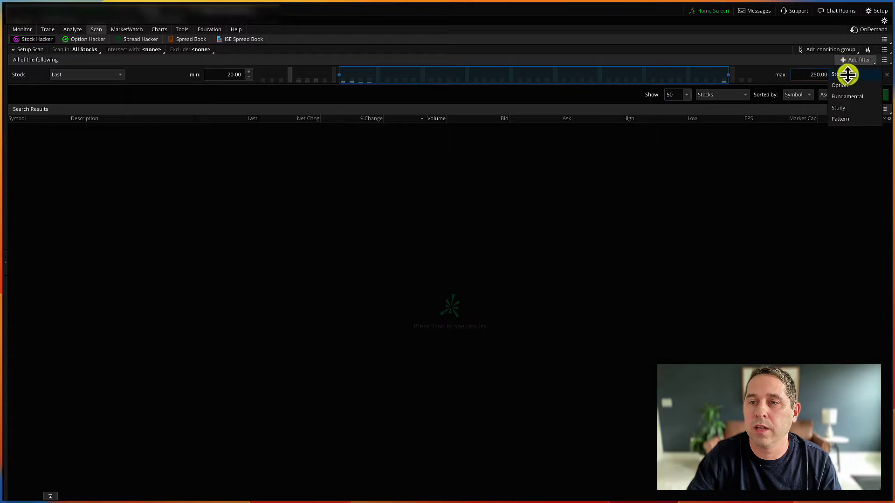
pyautogui.click(848, 75)
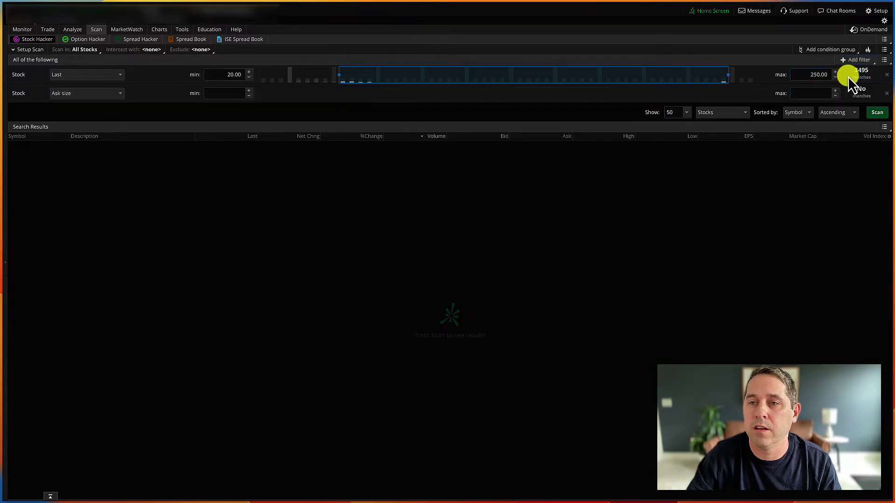
pyautogui.click(100, 96)
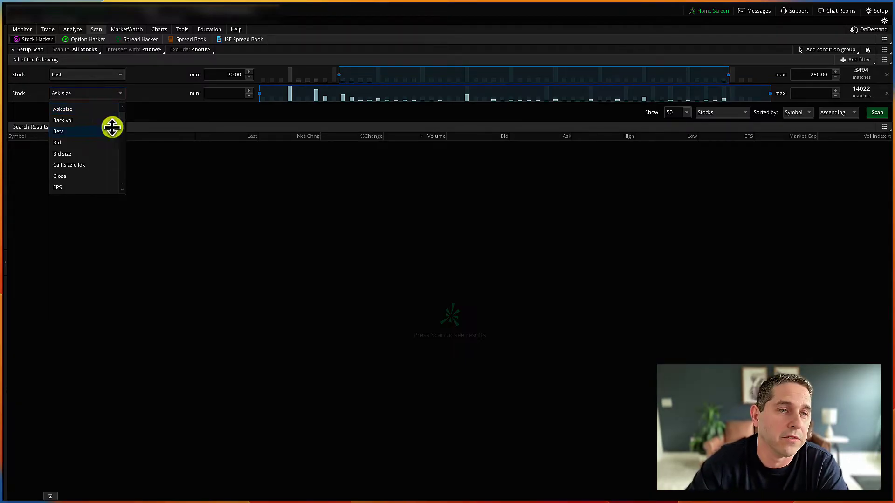
pyautogui.moveTo(121, 122); pyautogui.dragTo(123, 176)
pyautogui.click(95, 188)
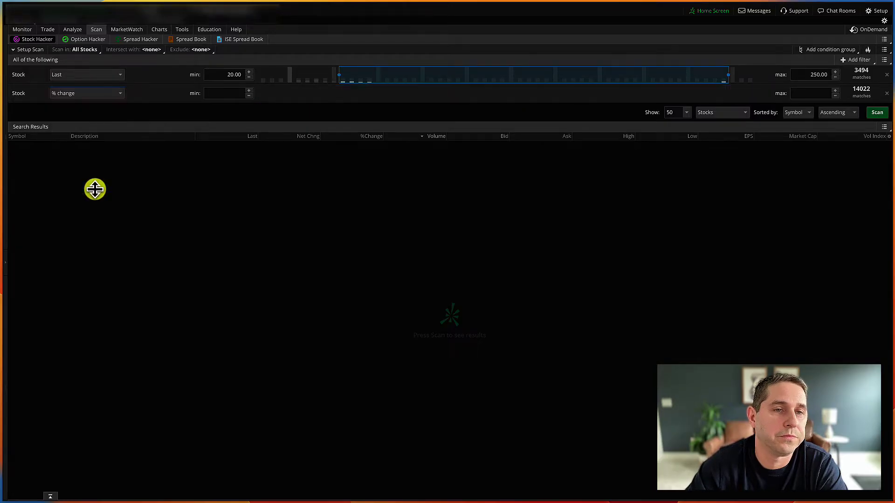
# - Limit the % change filter to a minimum of -10% and a maximum of -2%
pyautogui.click(226, 93)
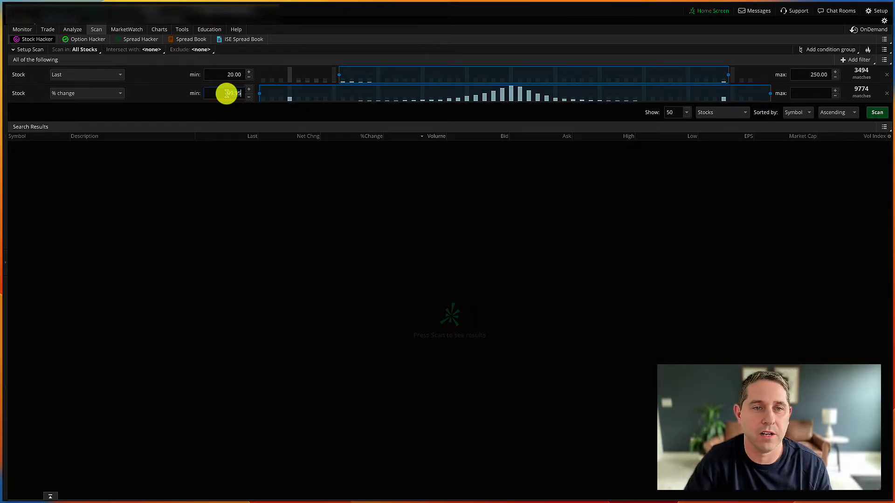
pyautogui.press('BackSpace')
pyautogui.press('BackSpace')
pyautogui.press('BackSpace')
pyautogui.press('BackSpace')
pyautogui.press('BackSpace')
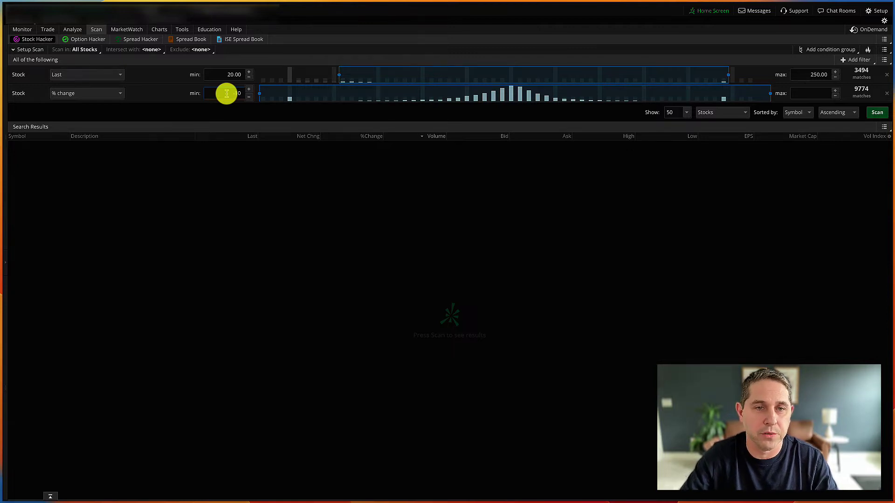
pyautogui.write('10')
pyautogui.press('Return')
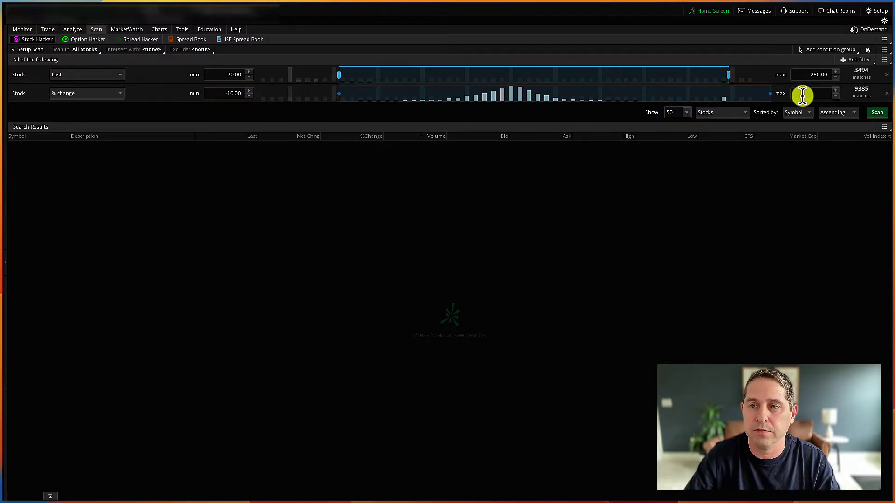
pyautogui.doubleClick(805, 93)
pyautogui.press('BackSpace')
pyautogui.write('-2')
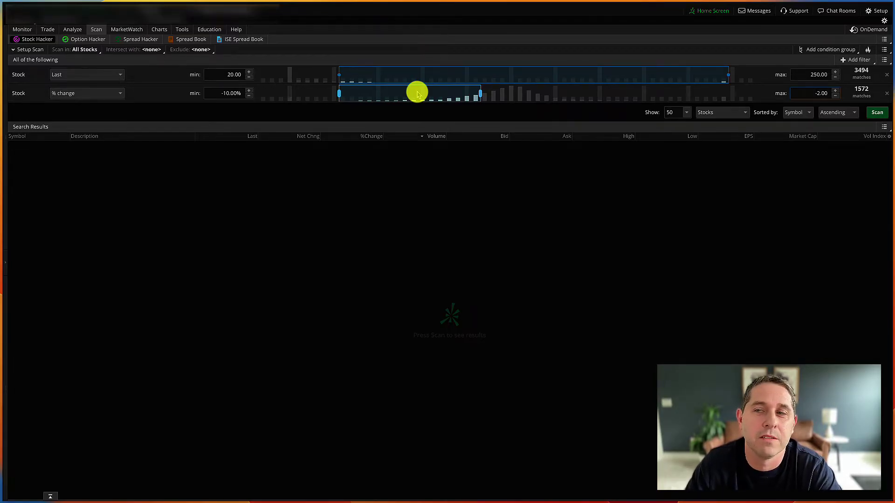
# - Add a third stock filter for Market cap, $M with a minimum of 5,000 M and no maximum
pyautogui.click(853, 59)
pyautogui.click(847, 74)
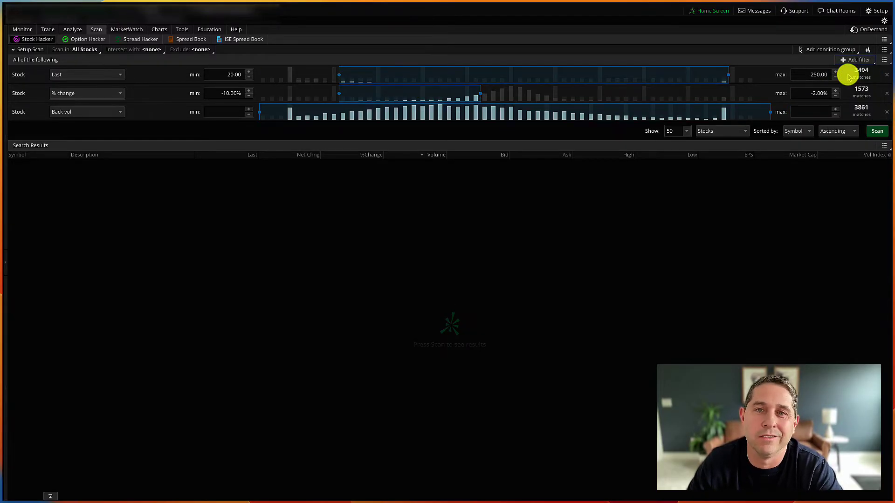
pyautogui.click(96, 115)
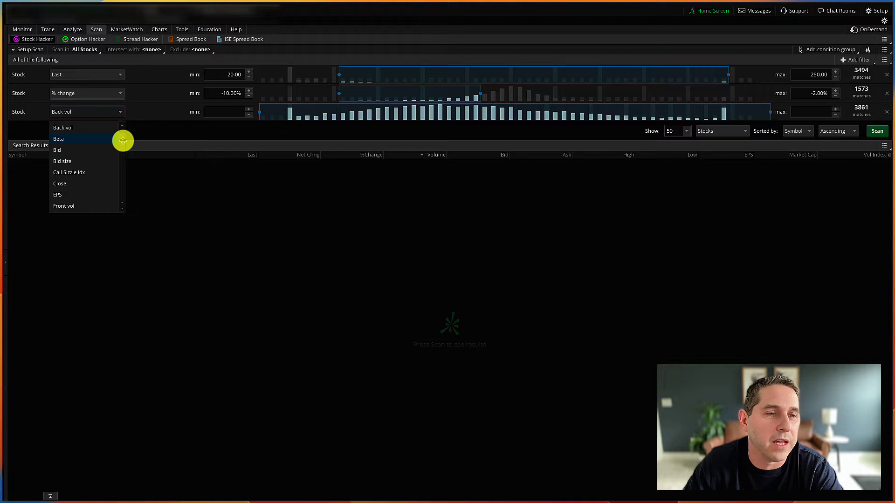
pyautogui.moveTo(122, 141); pyautogui.dragTo(122, 164)
pyautogui.click(94, 163)
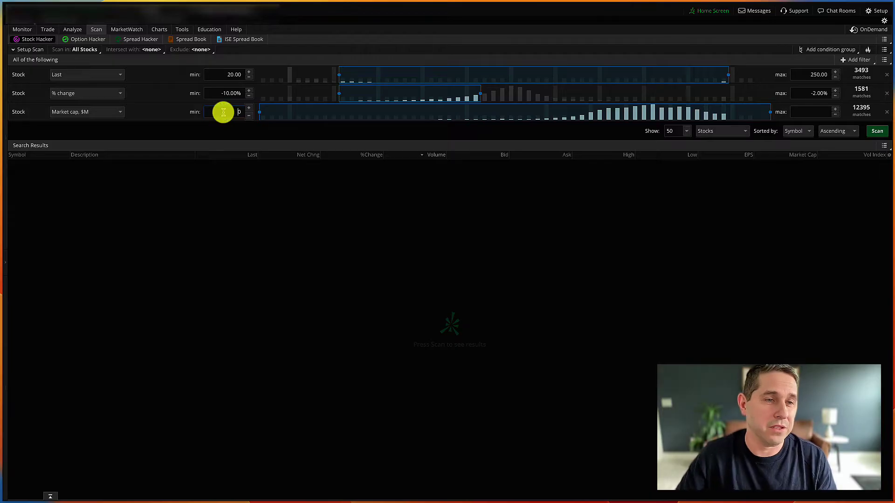
pyautogui.write('5000')
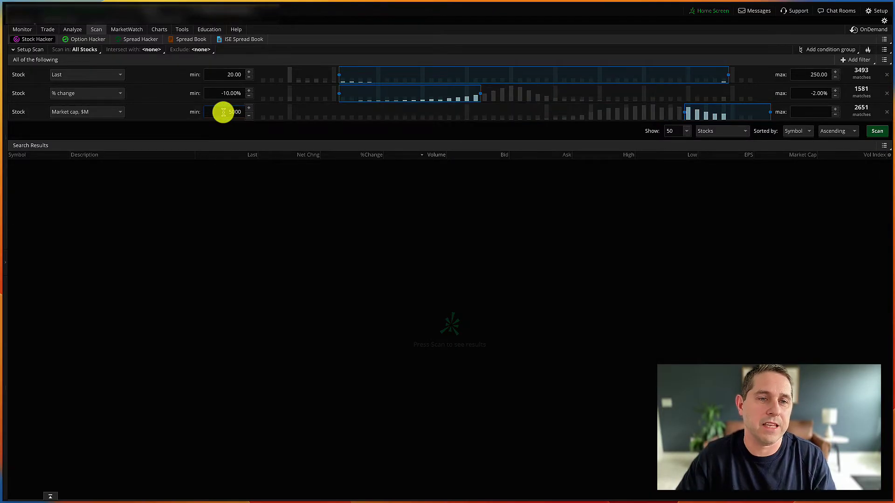
pyautogui.click(811, 112)
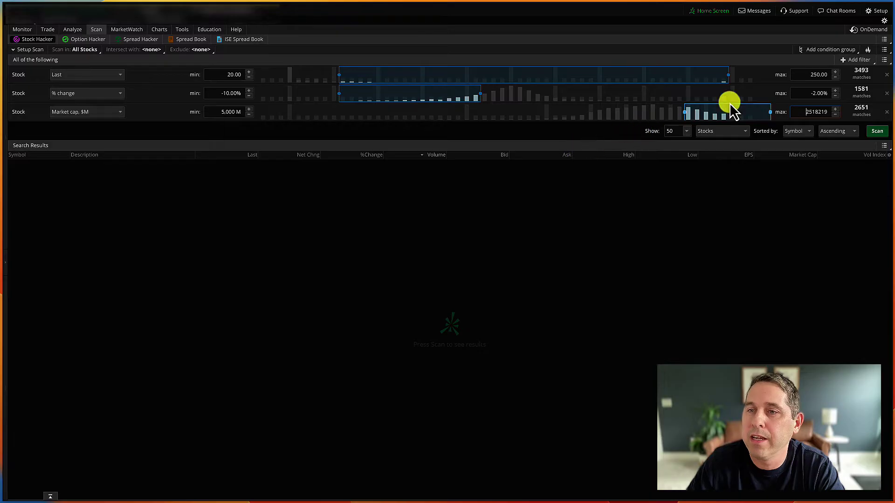
# - Add a fourth stock filter and set its criterion to Yield
pyautogui.click(849, 59)
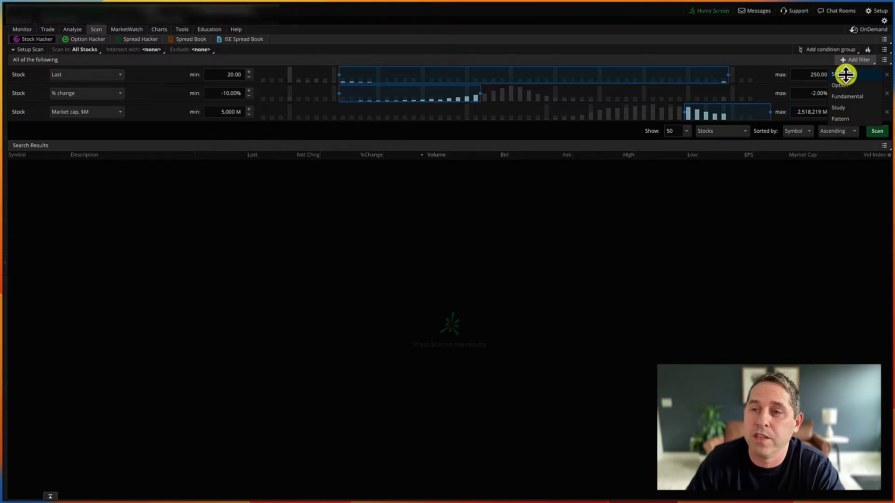
pyautogui.click(847, 75)
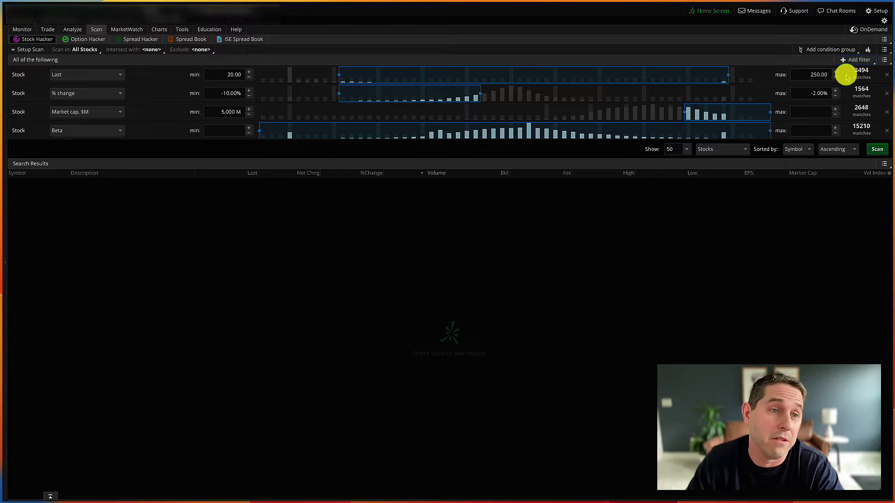
pyautogui.click(104, 132)
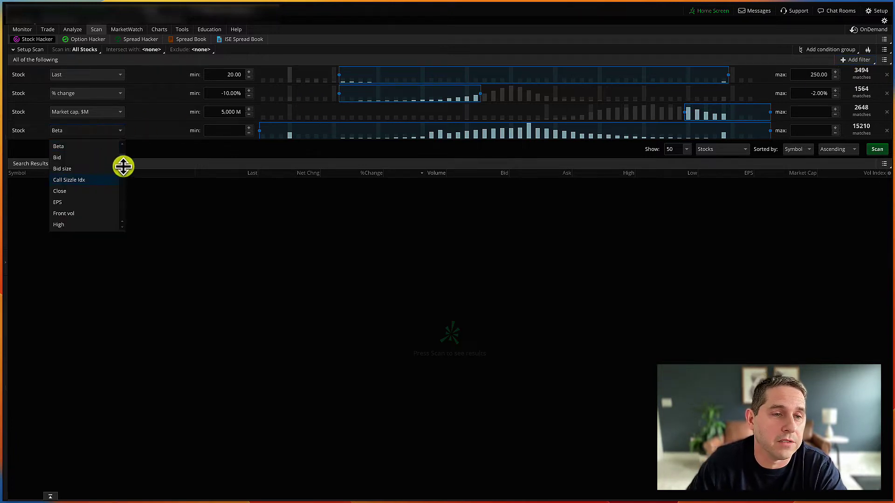
pyautogui.moveTo(122, 166); pyautogui.dragTo(124, 220)
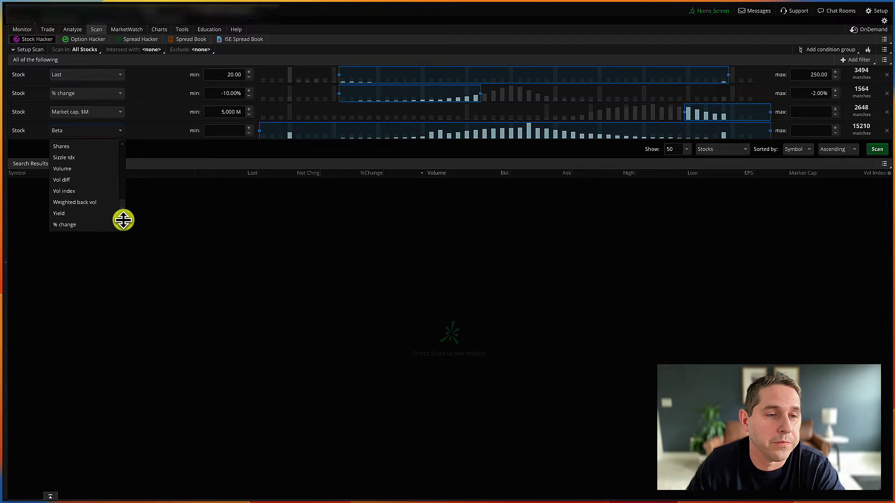
pyautogui.click(100, 214)
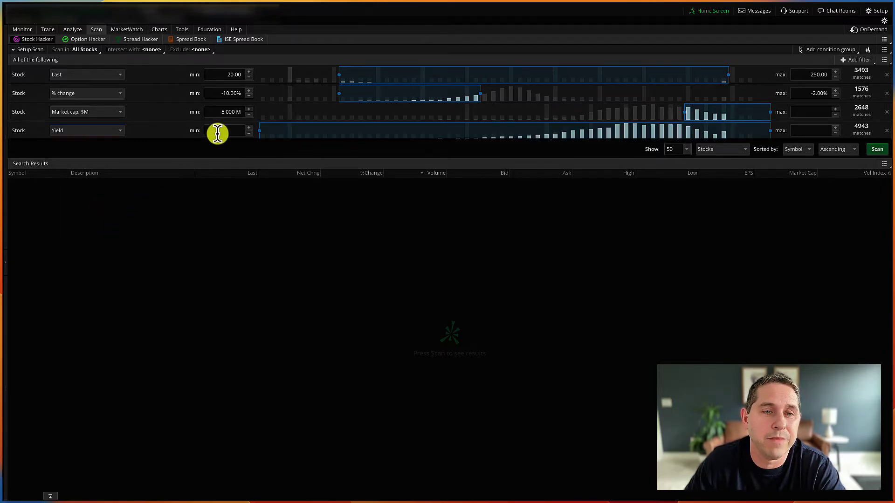
# - Limit the Yield filter to a minimum of 0.01% and a maximum of 10%
pyautogui.click(244, 132)
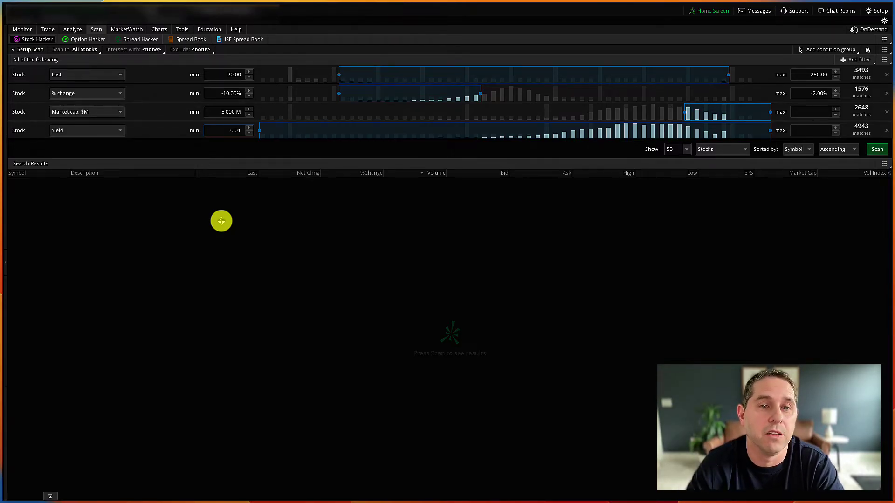
pyautogui.click(801, 131)
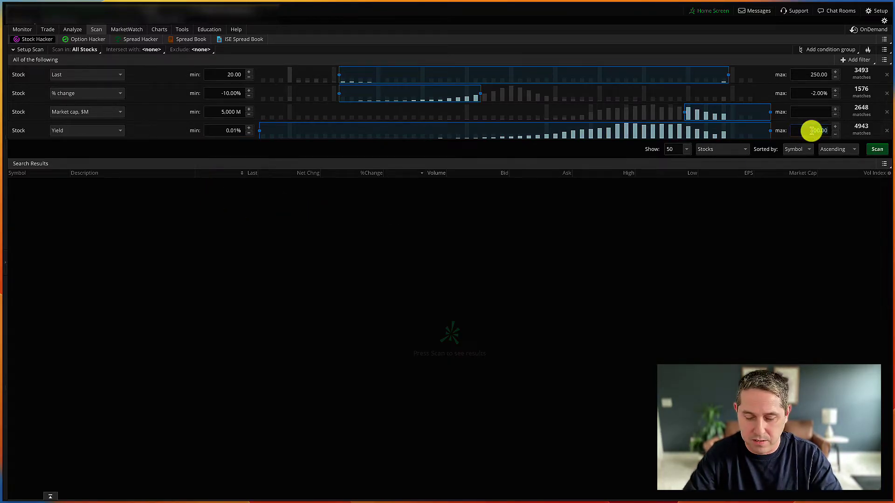
pyautogui.write('10')
pyautogui.press('Return')
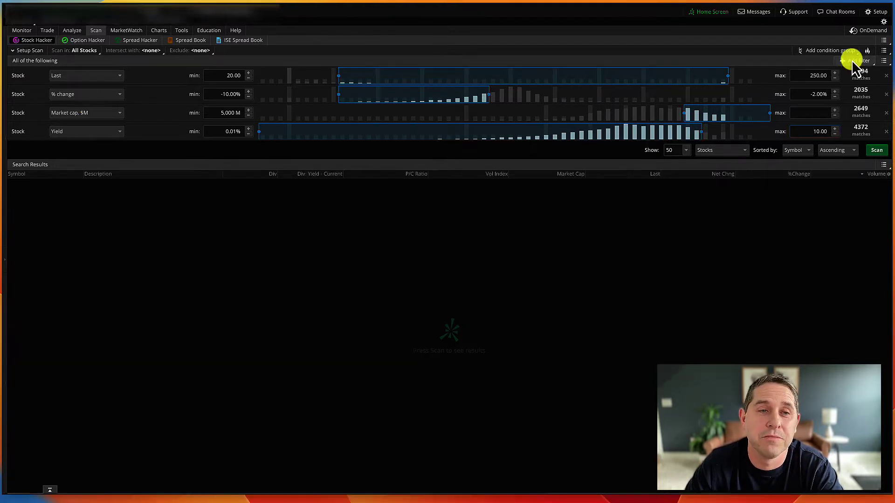
# - Add an option filter to the scan and set its criterion to Impl Vol
pyautogui.click(853, 60)
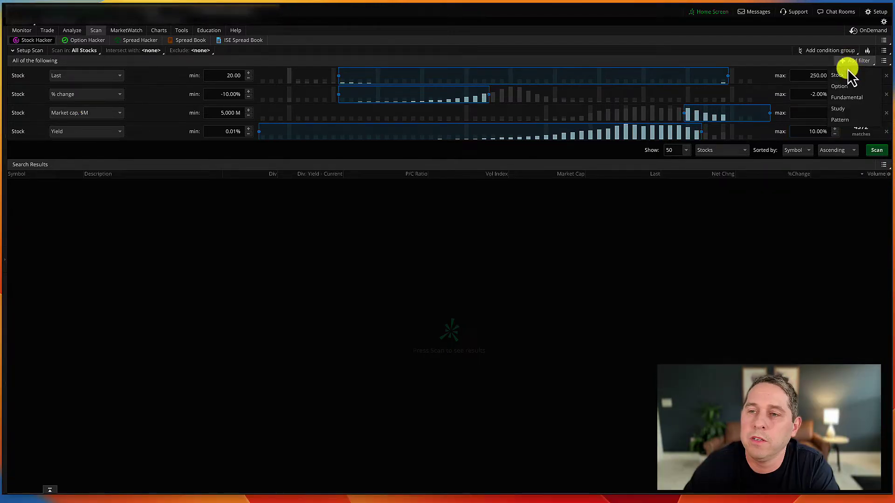
pyautogui.click(842, 86)
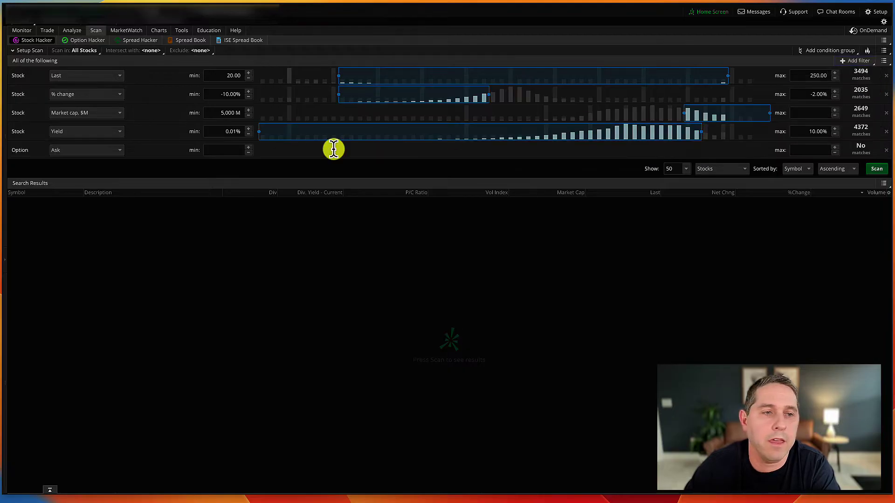
pyautogui.click(84, 150)
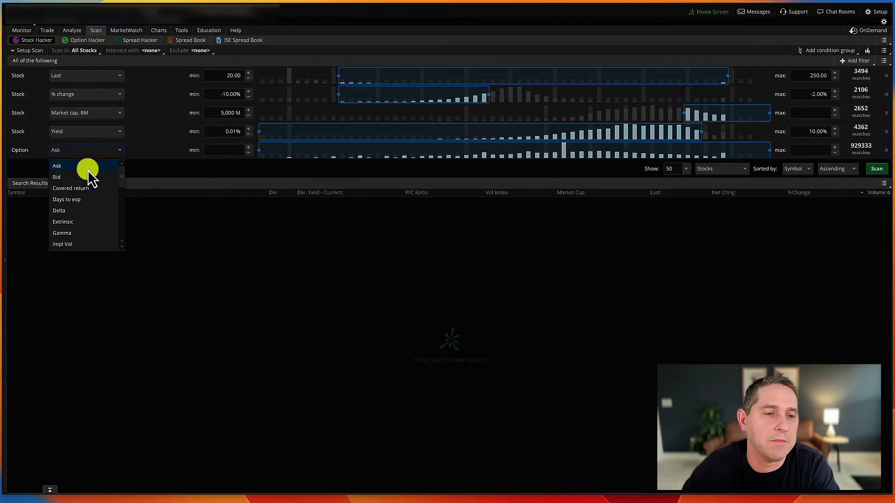
pyautogui.scroll(-5, 119, 185)
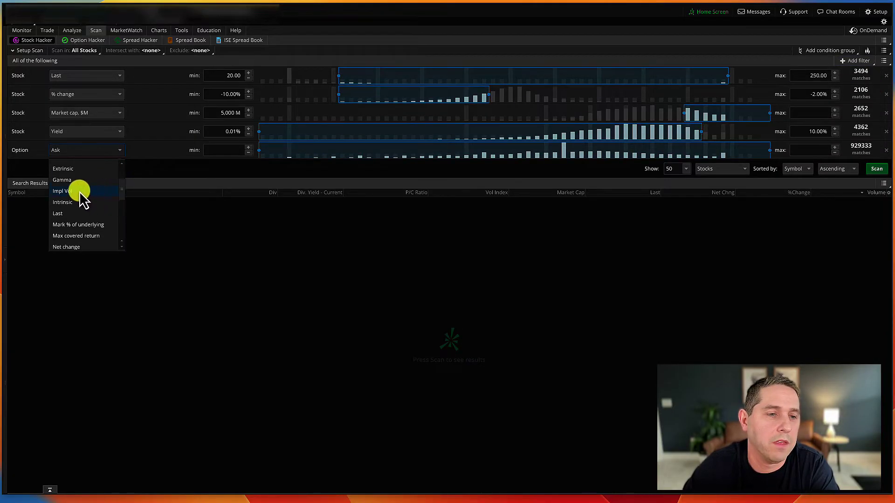
pyautogui.click(78, 195)
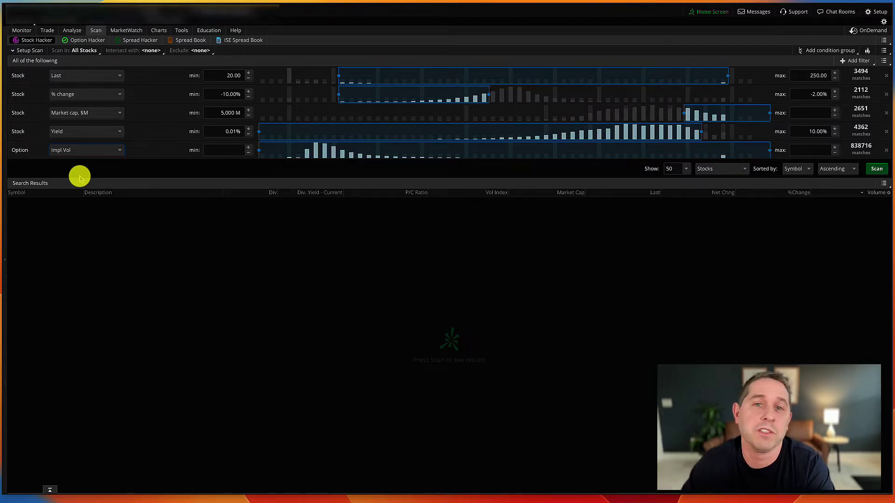
# - Limit the Impl Vol filter to a minimum of 30% and a maximum of 100%
pyautogui.click(224, 150)
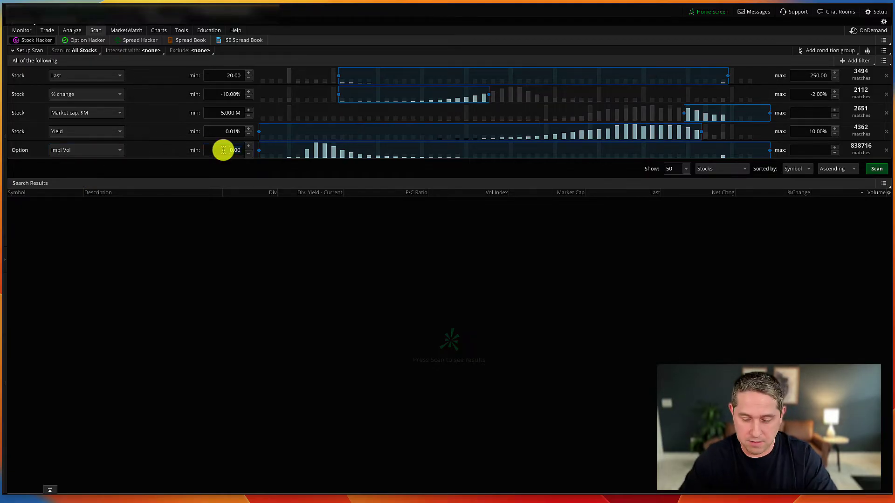
pyautogui.write('30')
pyautogui.click(806, 150)
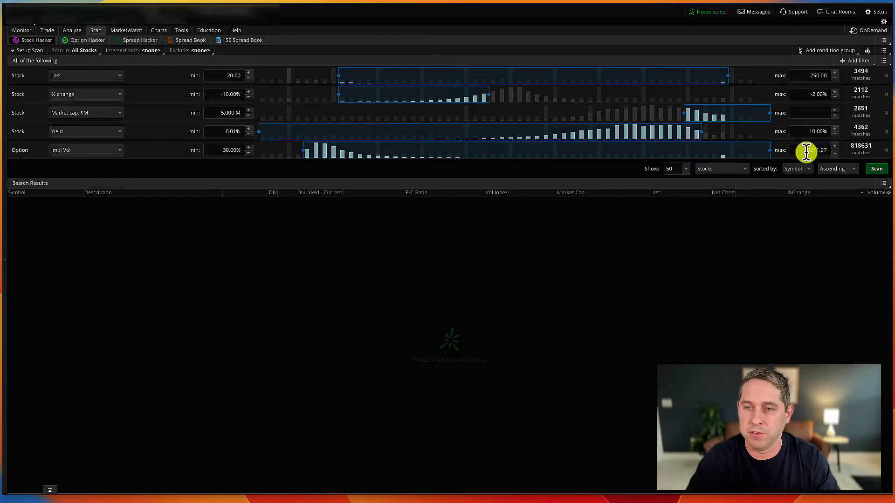
pyautogui.write('100')
pyautogui.press('Return')
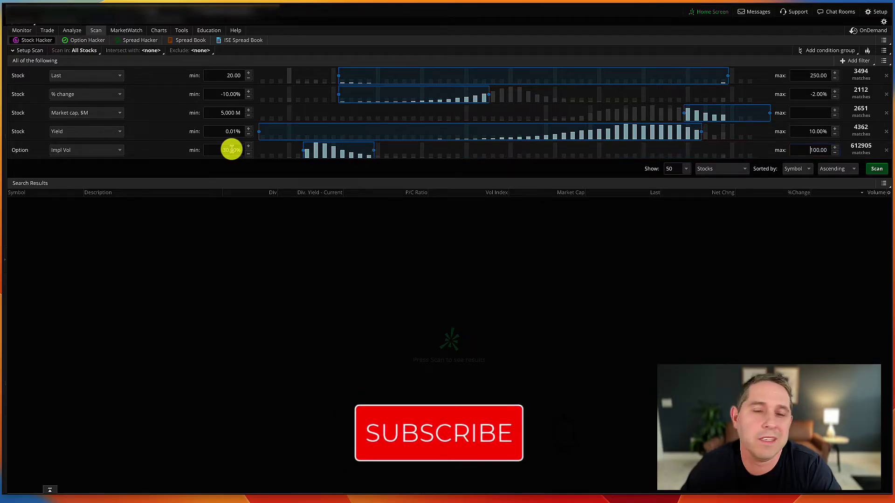
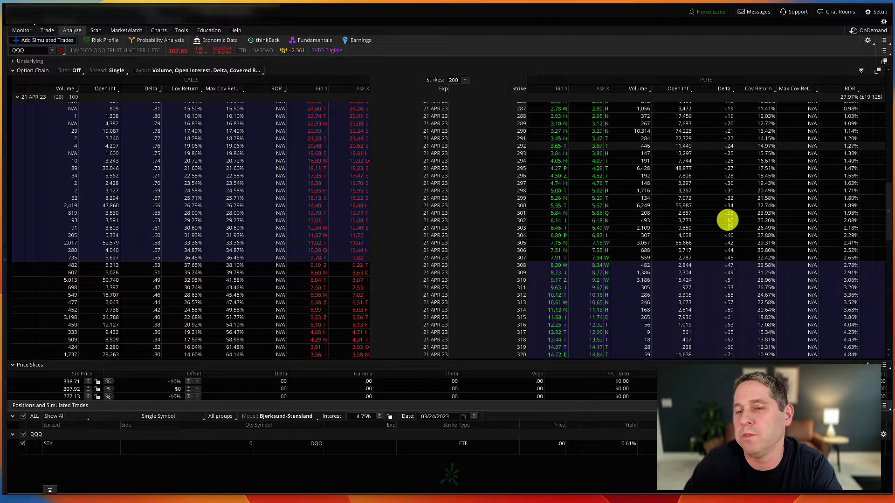
# - Check the put deltas in the QQQ option chain and limit the scan's Delta filter to a minimum of -.50 and a maximum of -.20
pyautogui.scroll(2, 726, 220)
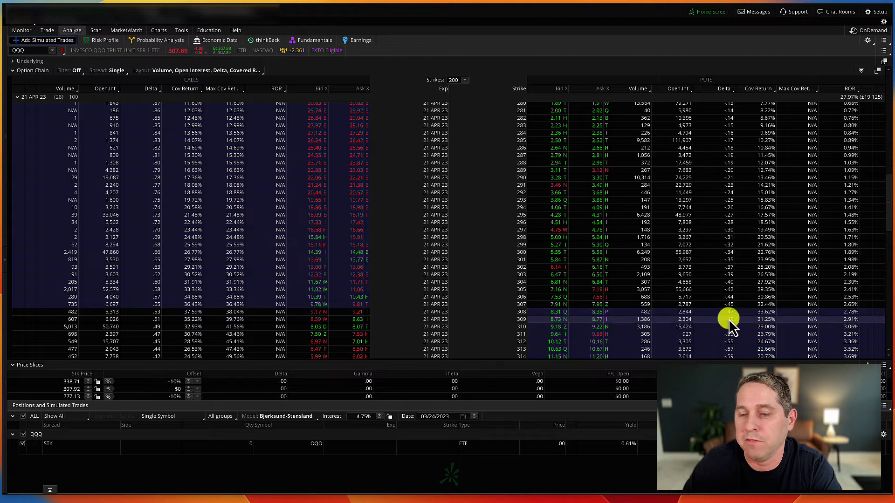
pyautogui.scroll(2, 548, 289)
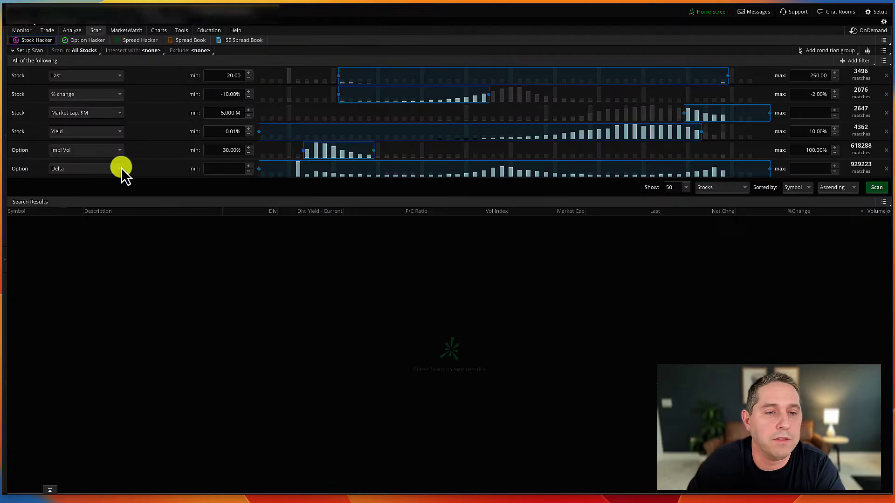
pyautogui.click(233, 168)
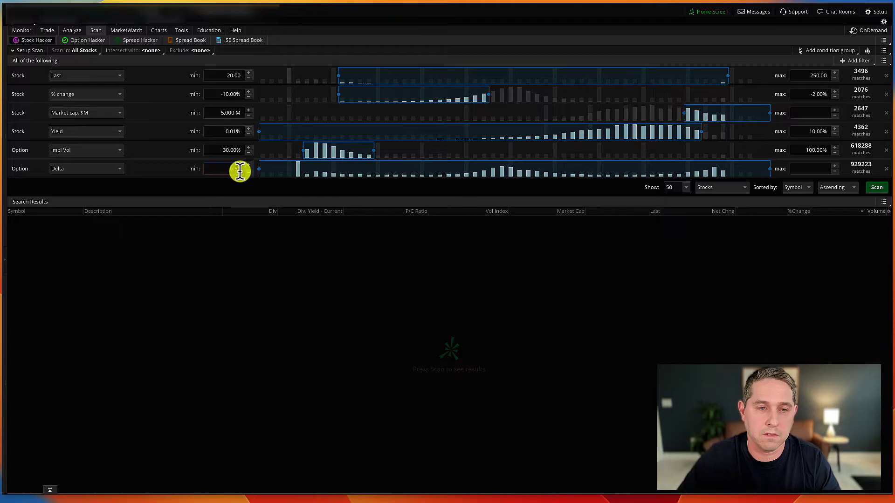
pyautogui.click(239, 171)
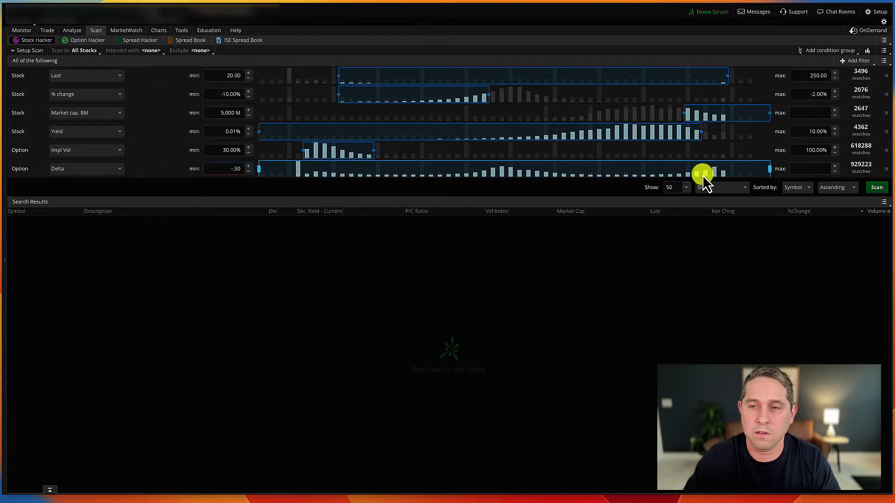
pyautogui.click(812, 168)
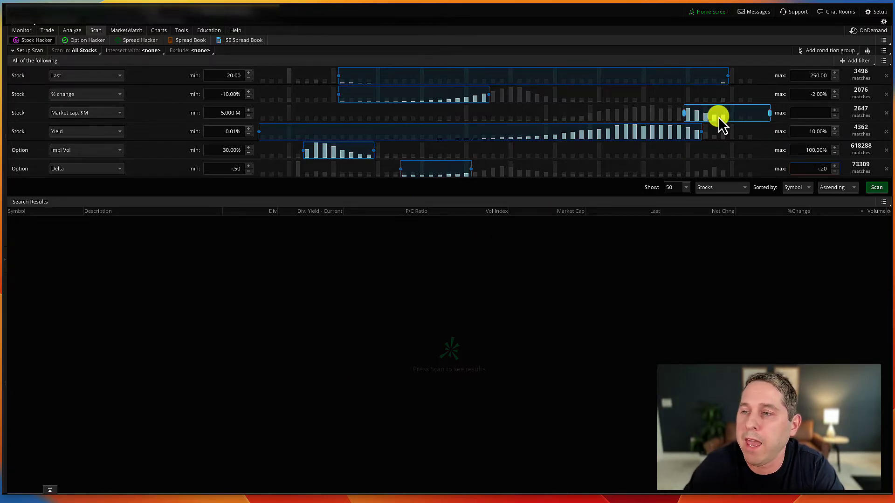
# - Add a third option filter, set its criterion to Option type and choose Put
pyautogui.click(853, 60)
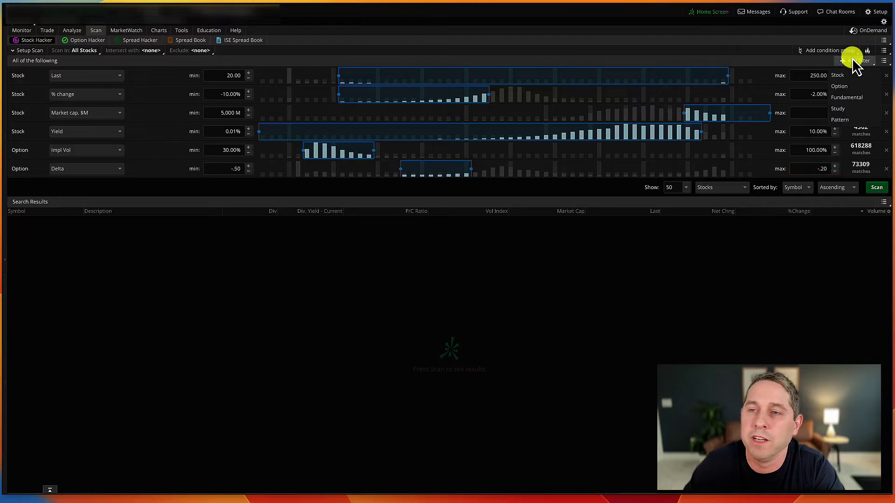
pyautogui.click(841, 87)
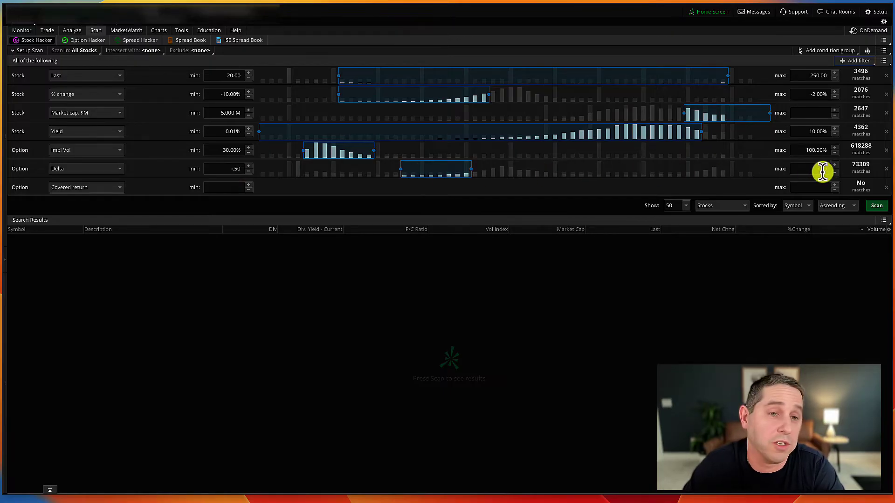
pyautogui.click(92, 184)
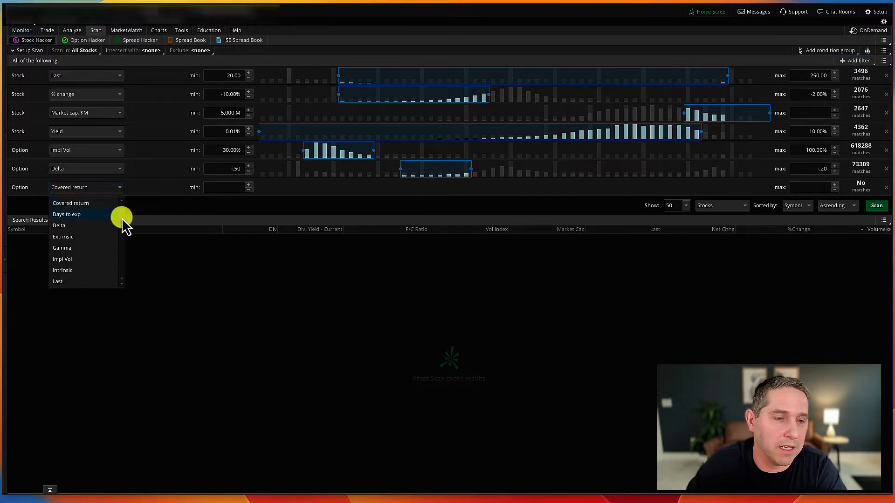
pyautogui.moveTo(122, 218); pyautogui.dragTo(122, 245)
pyautogui.click(86, 223)
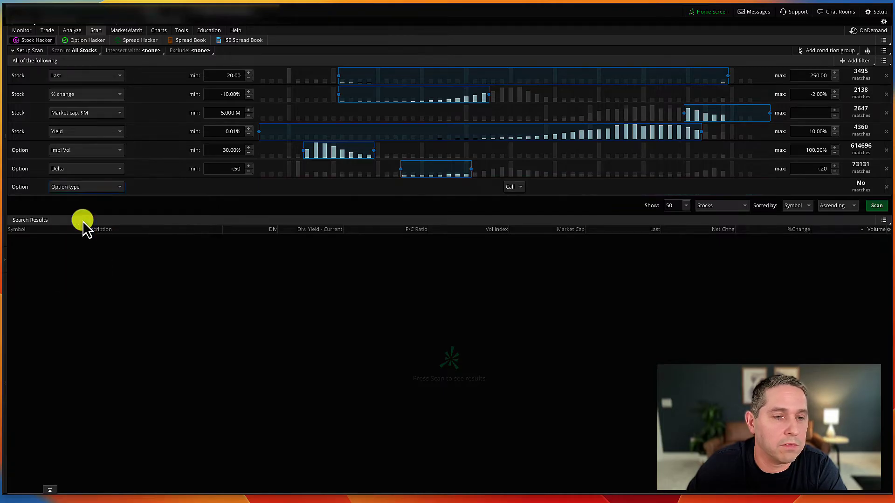
pyautogui.click(518, 186)
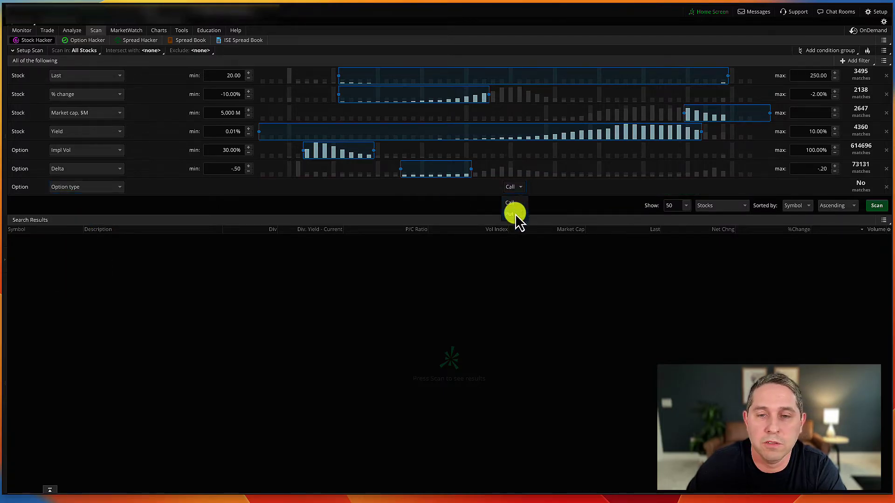
pyautogui.click(515, 213)
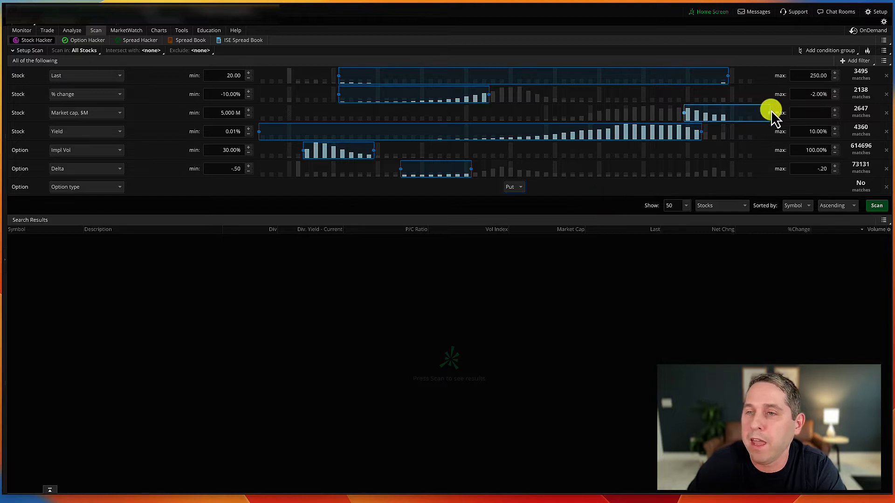
# - Add a fourth option filter for Days to exp, and view the list of expiration dates in the QQQ option chain
pyautogui.click(859, 61)
pyautogui.click(846, 86)
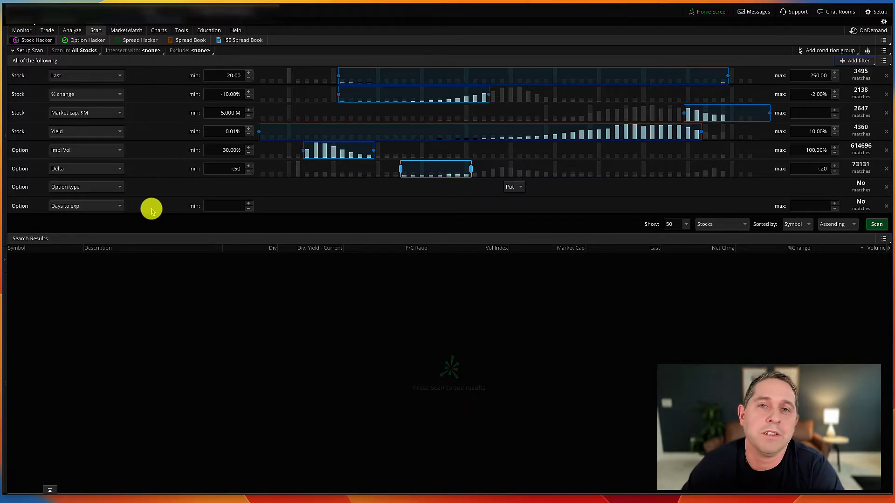
pyautogui.click(71, 30)
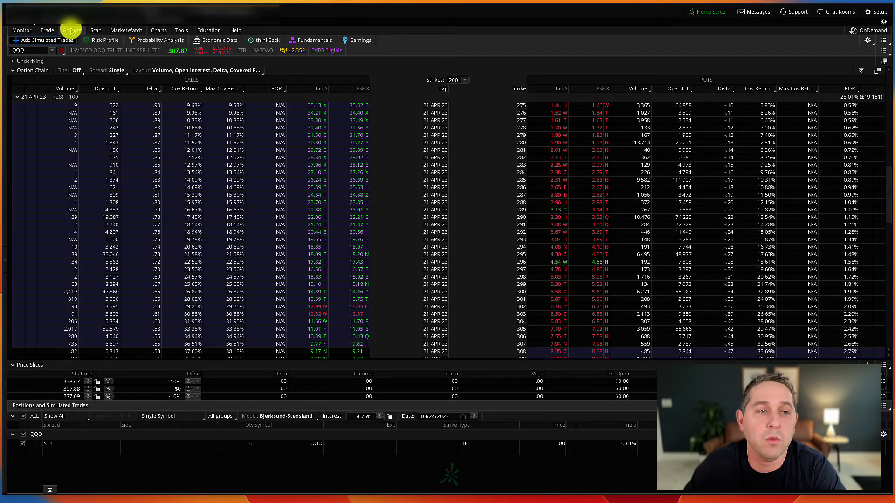
pyautogui.click(18, 98)
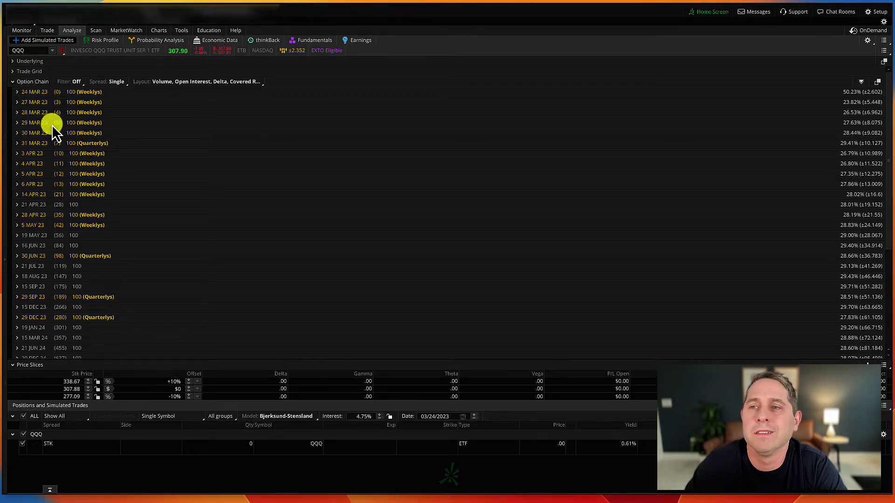
pyautogui.moveTo(52, 125)
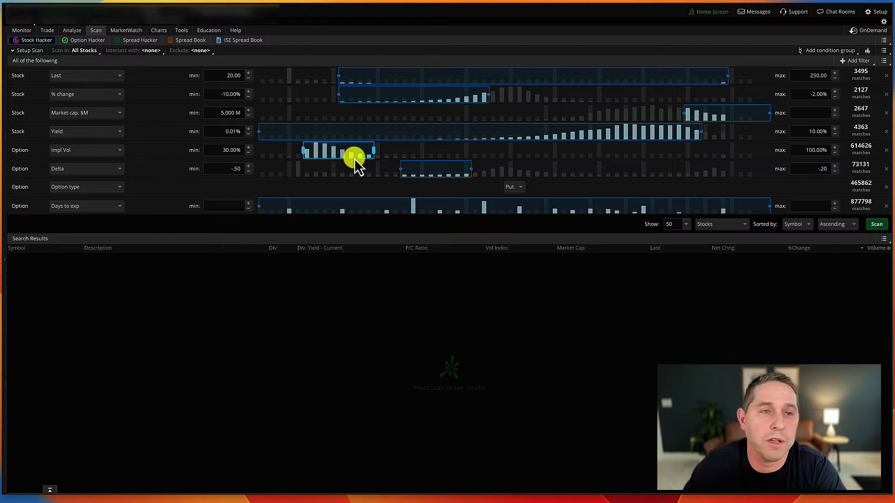
# - Change the group of symbols the scan searches from All Stocks to the public Weeklys list
pyautogui.click(83, 49)
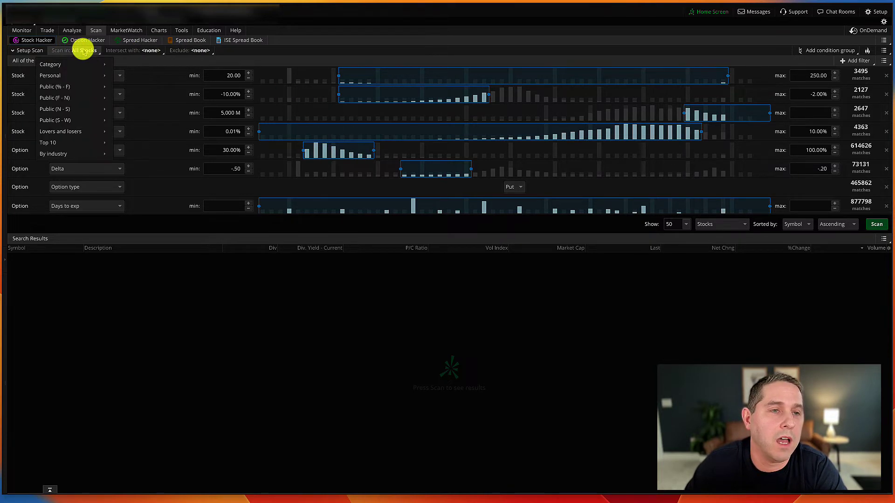
pyautogui.moveTo(76, 65)
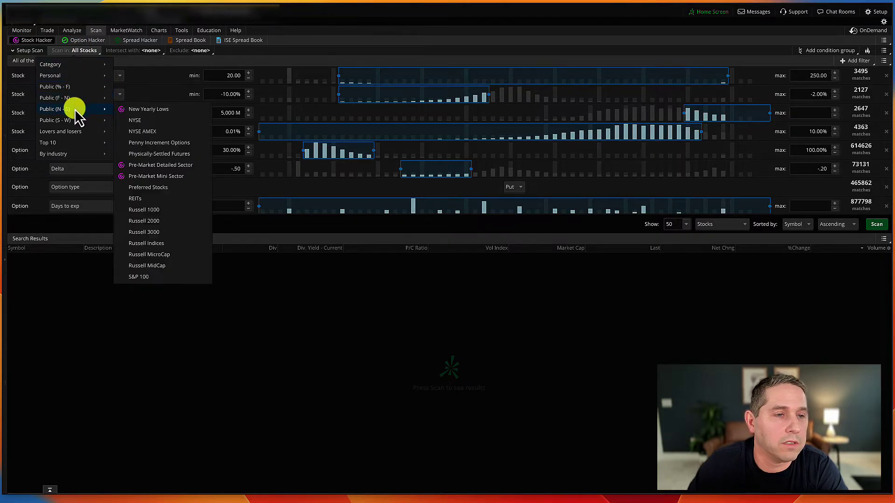
pyautogui.moveTo(74, 120)
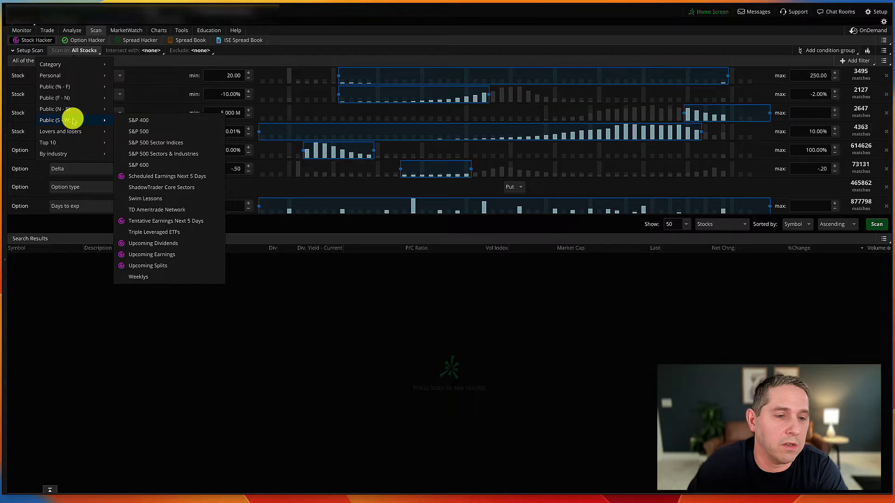
pyautogui.click(140, 277)
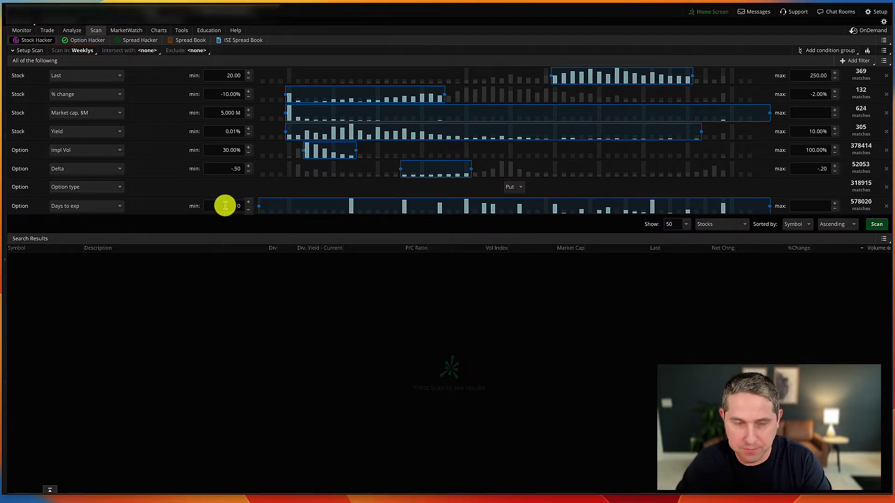
# - Limit the Days to exp filter to a minimum of 6 and a maximum of 10 days
pyautogui.click(236, 206)
pyautogui.write('6')
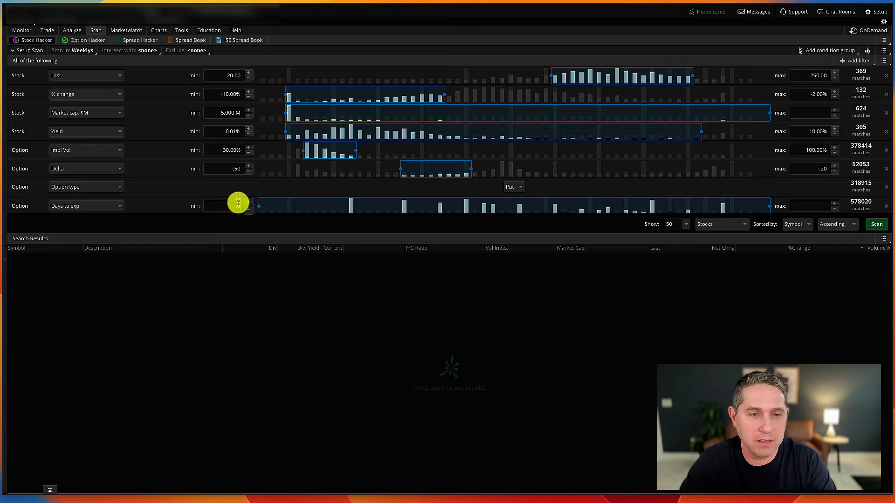
pyautogui.click(805, 204)
pyautogui.write('1729')
pyautogui.press('BackSpace')
pyautogui.press('BackSpace')
pyautogui.press('BackSpace')
pyautogui.press('BackSpace')
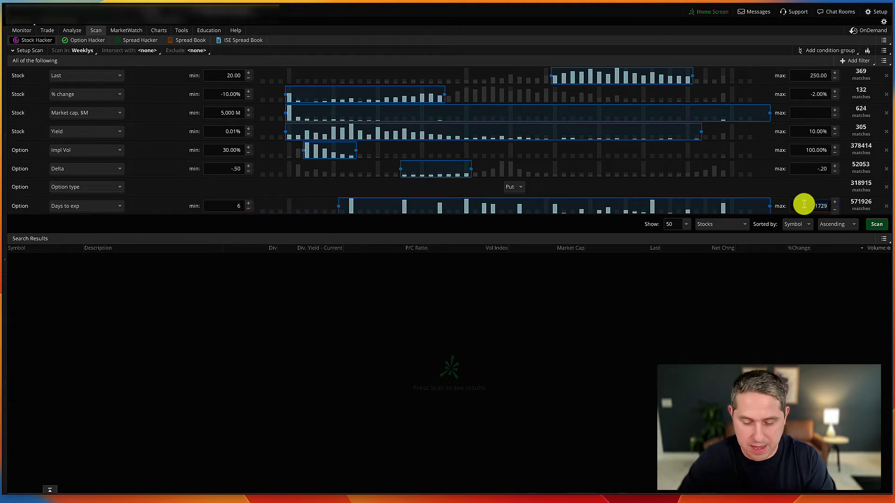
pyautogui.write('10')
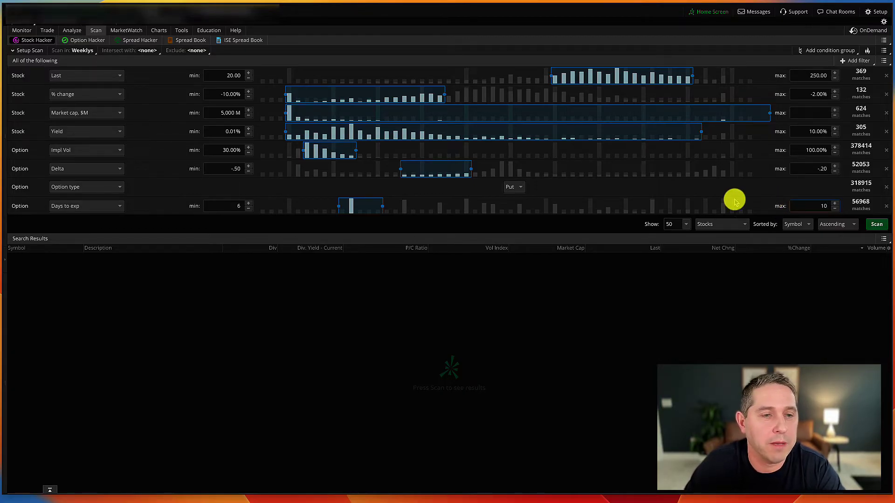
# - Add a fifth option filter and set its criterion to Return on risk
pyautogui.click(853, 61)
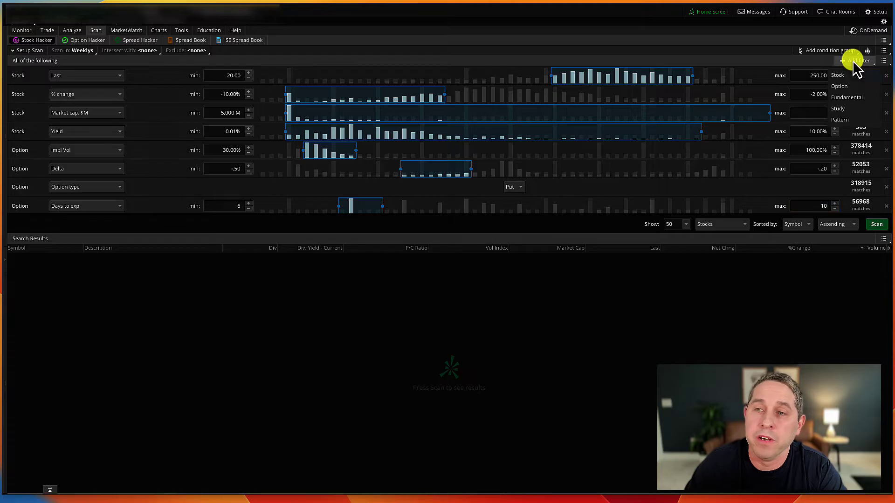
pyautogui.click(849, 85)
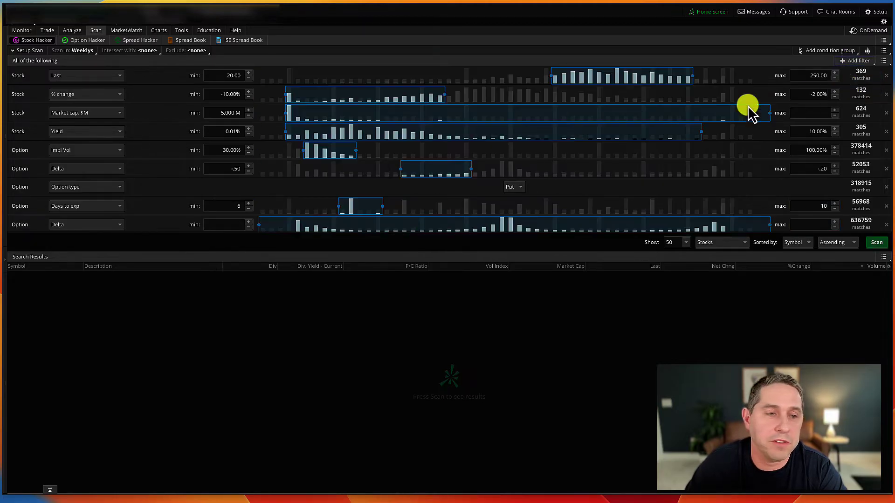
pyautogui.click(112, 225)
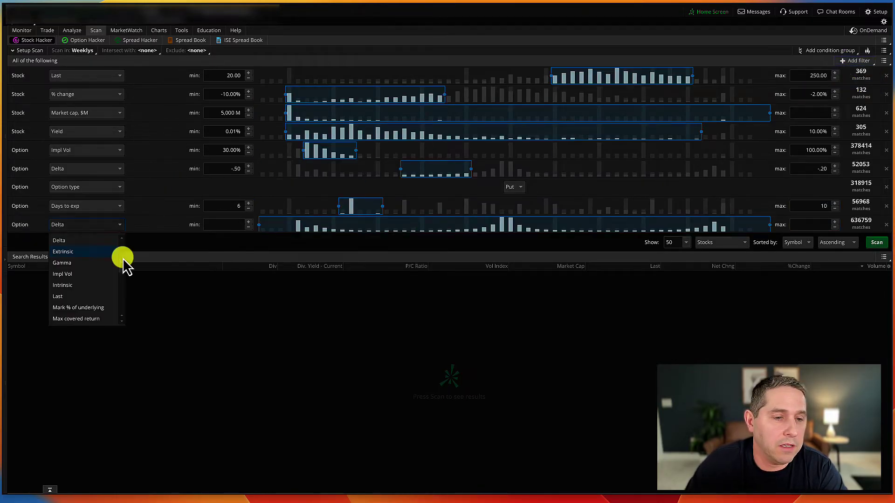
pyautogui.scroll(-5, 122, 265)
pyautogui.scroll(-8, 122, 269)
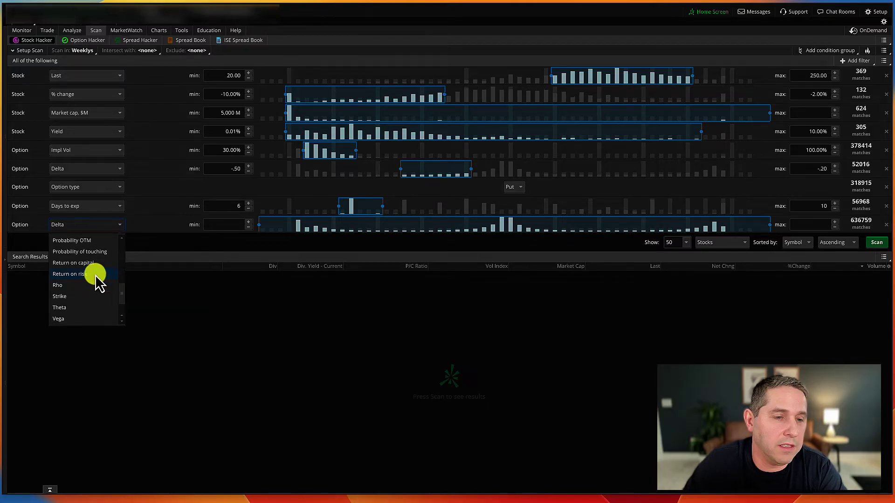
pyautogui.click(95, 274)
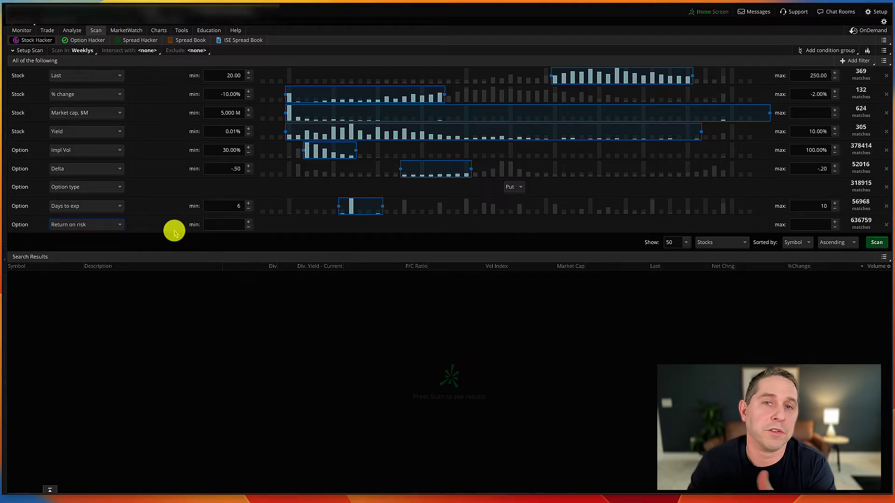
# - Limit the Return on risk filter to a minimum of 1% and a maximum of 3%
pyautogui.click(224, 227)
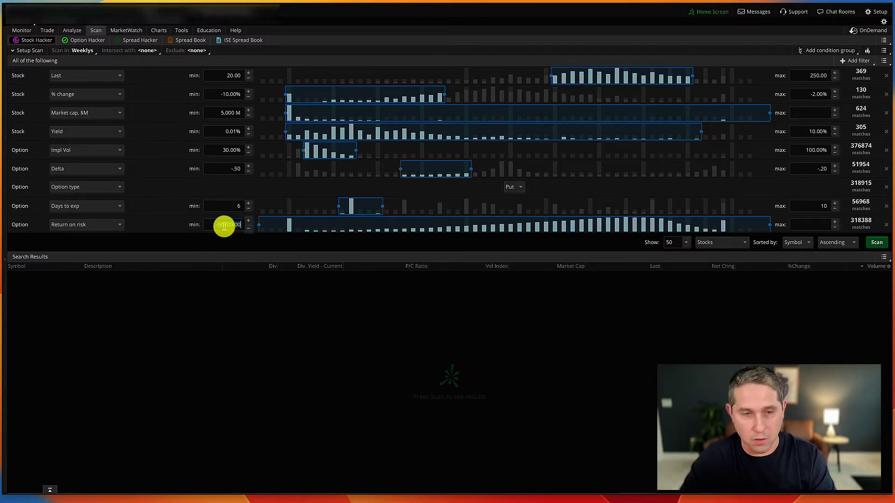
pyautogui.write('-1')
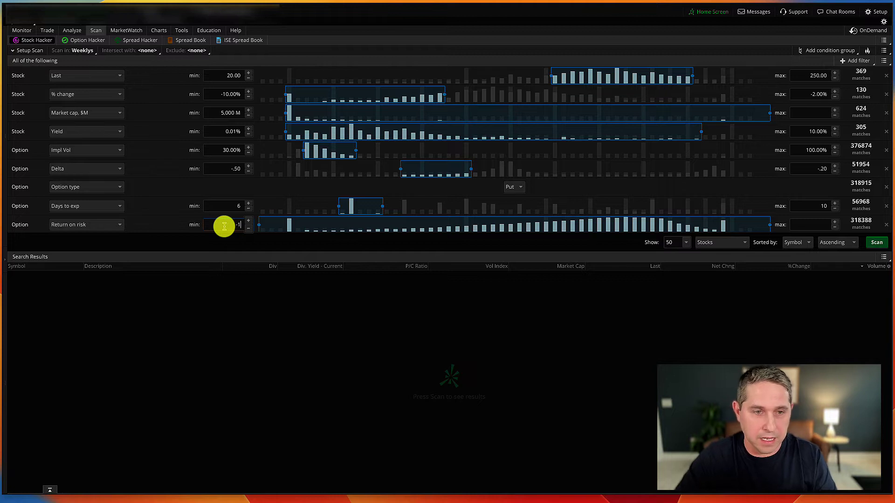
pyautogui.press('BackSpace')
pyautogui.press('BackSpace')
pyautogui.write('1')
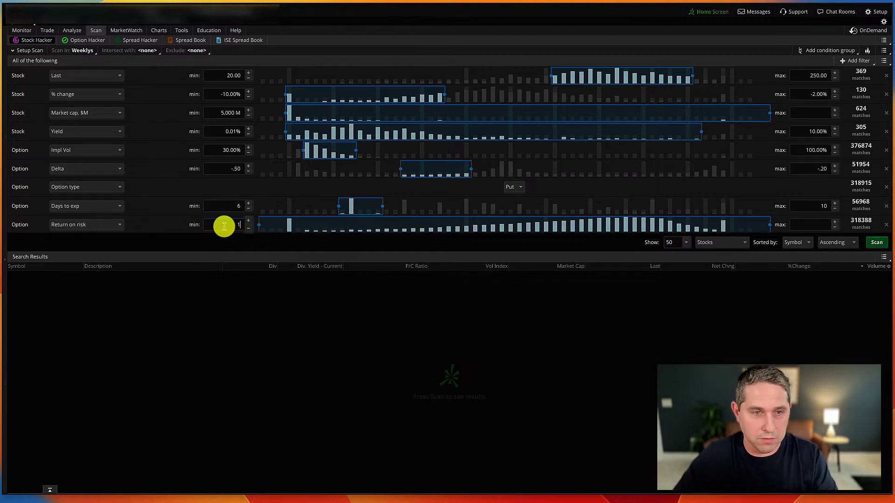
pyautogui.press('Return')
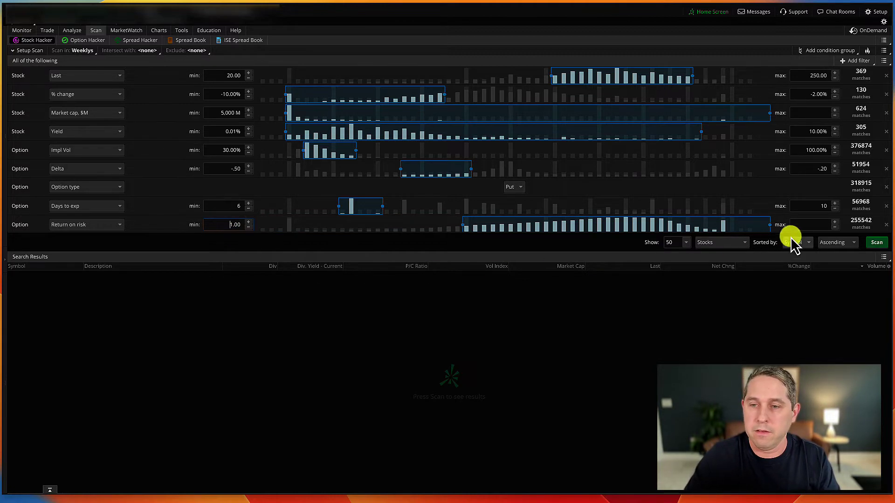
pyautogui.click(799, 224)
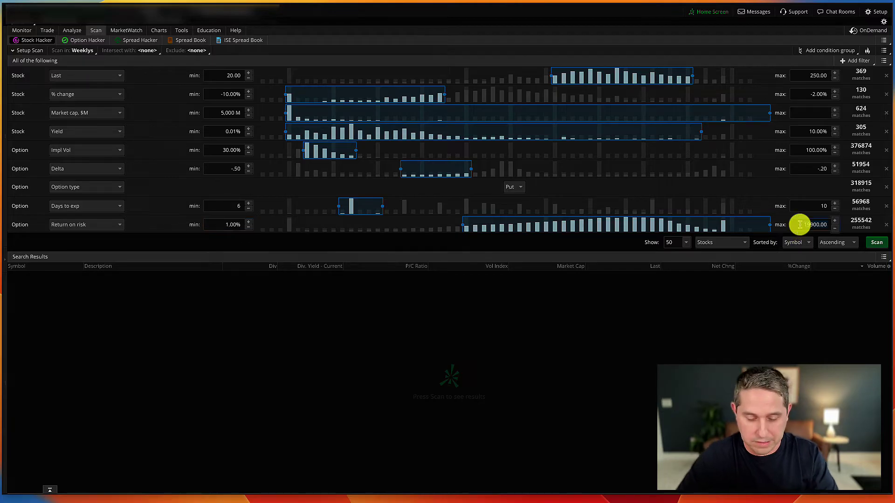
pyautogui.write('3')
pyautogui.press('Return')
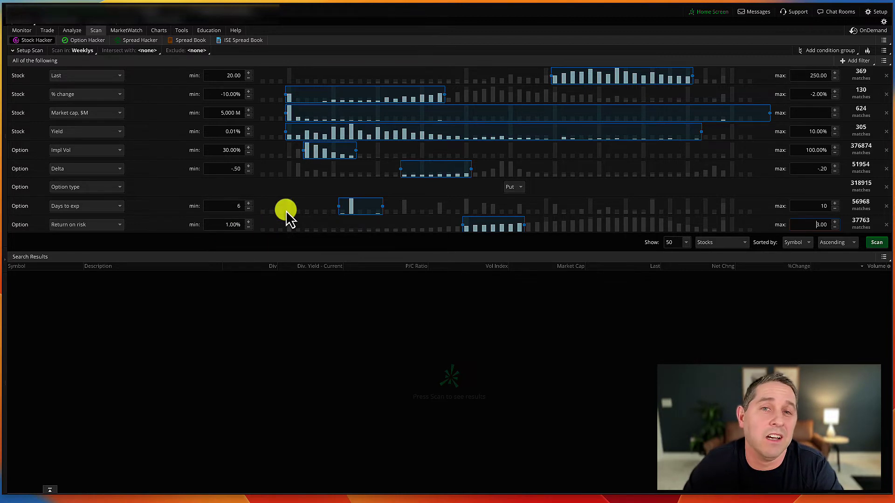
pyautogui.press('Tab')
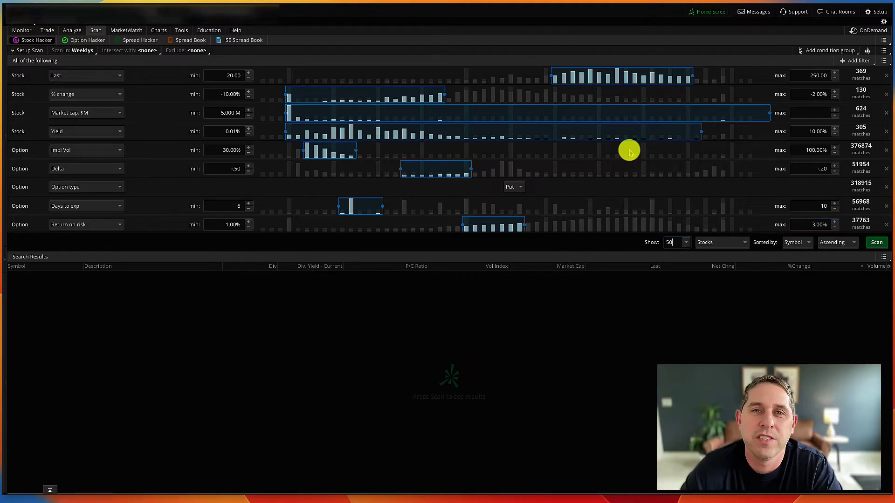
# - Add a study filter to the scan and choose the Average_Volume study for it
pyautogui.click(846, 60)
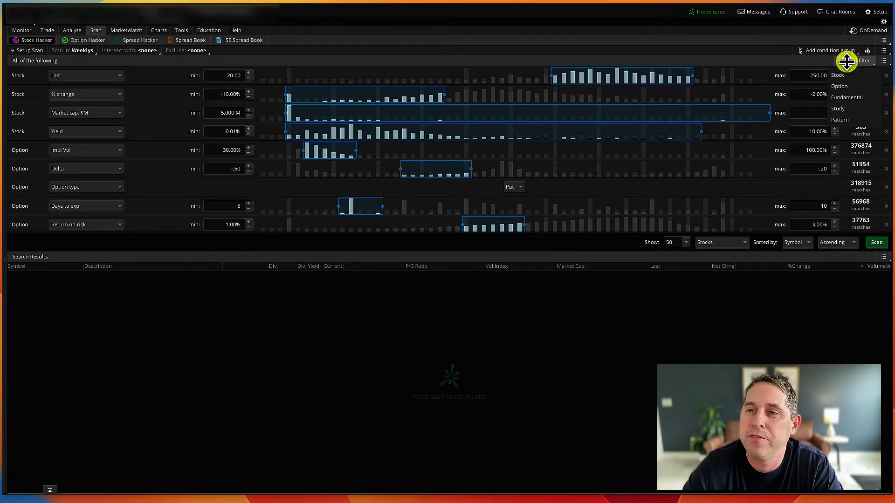
pyautogui.click(839, 108)
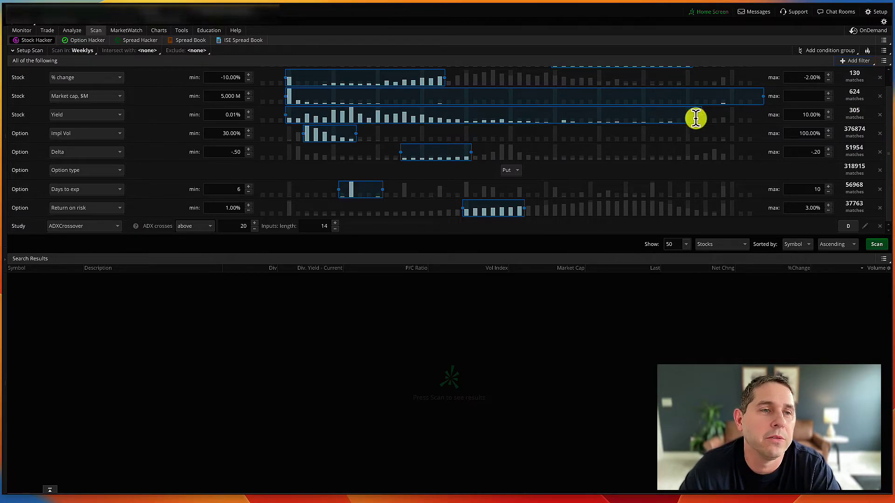
pyautogui.click(87, 228)
pyautogui.moveTo(88, 368)
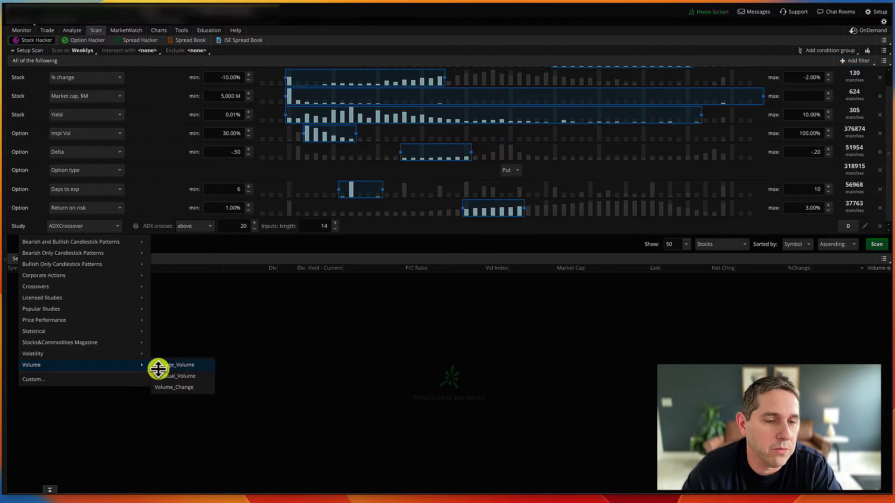
pyautogui.moveTo(119, 338)
pyautogui.moveTo(119, 318)
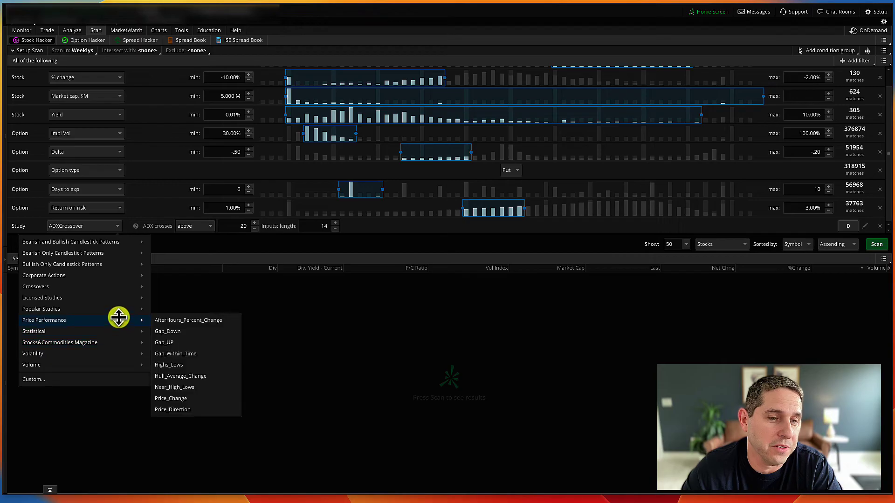
pyautogui.moveTo(119, 298)
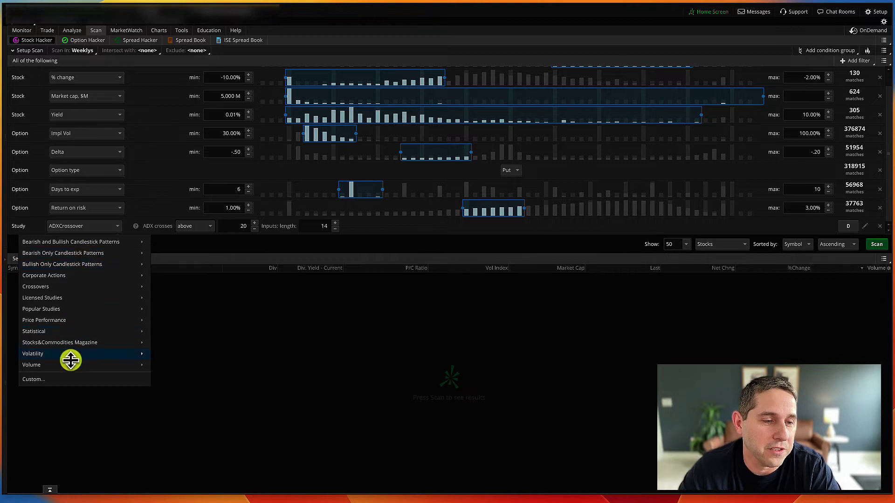
pyautogui.click(175, 365)
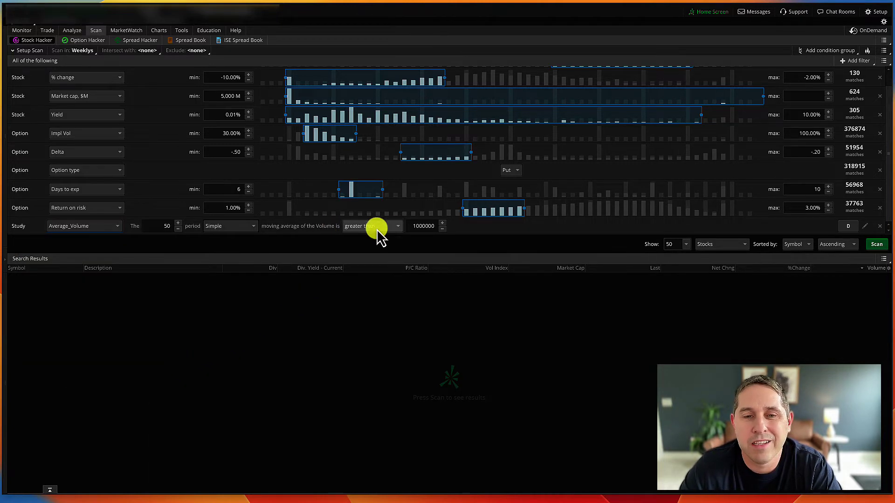
# - Set the Average_Volume study's greater-than threshold to 2000000
pyautogui.click(419, 226)
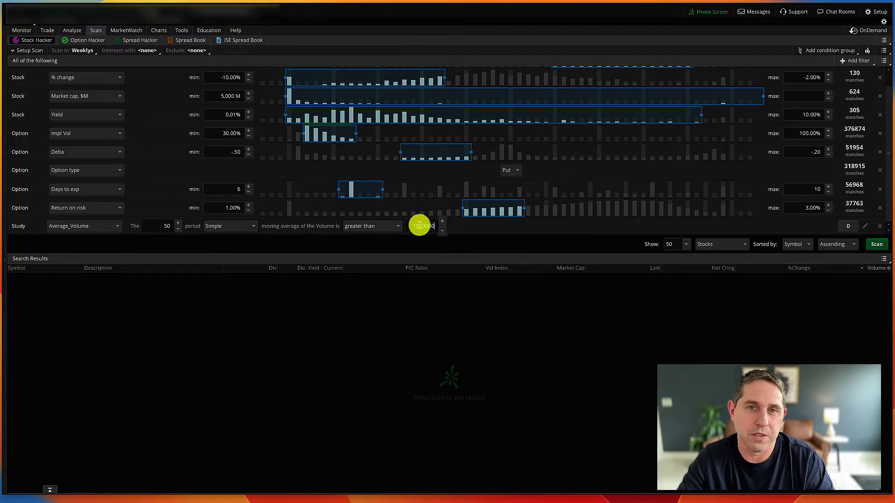
pyautogui.write('20')
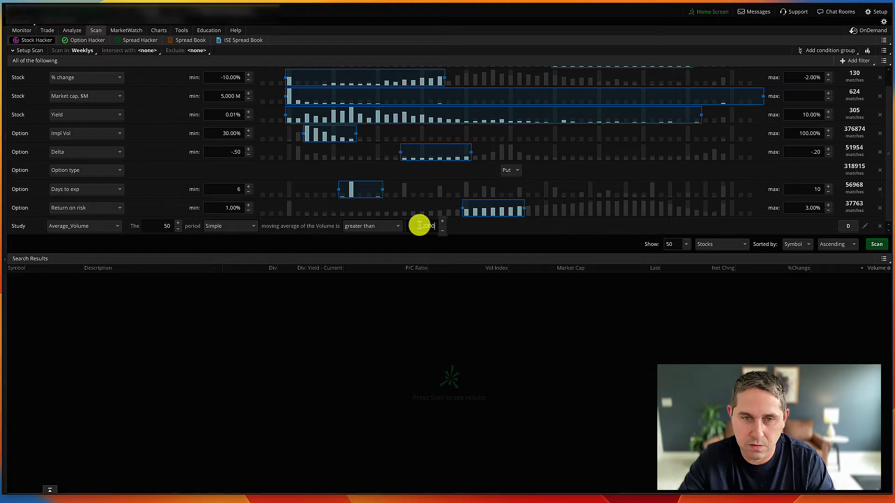
pyautogui.write('00000')
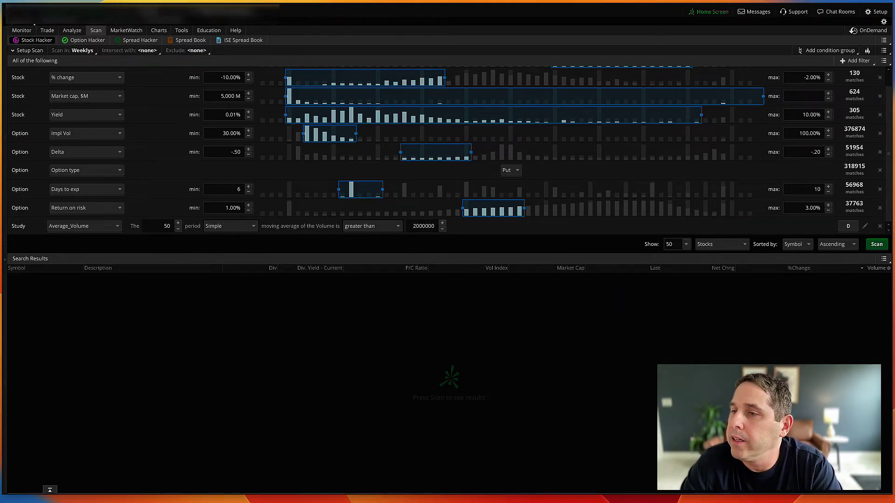
# - Add a second study filter using the Earnings corporate action, and set it to Does Not Have an earnings announcement
pyautogui.click(852, 60)
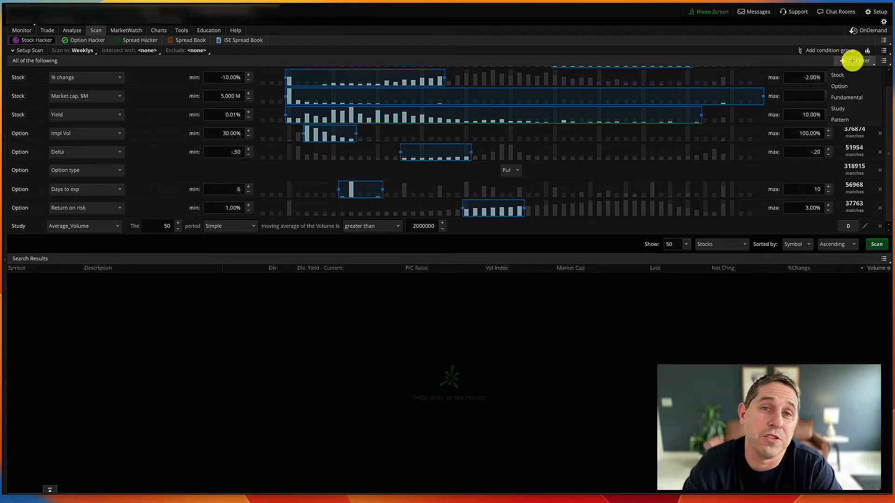
pyautogui.click(845, 109)
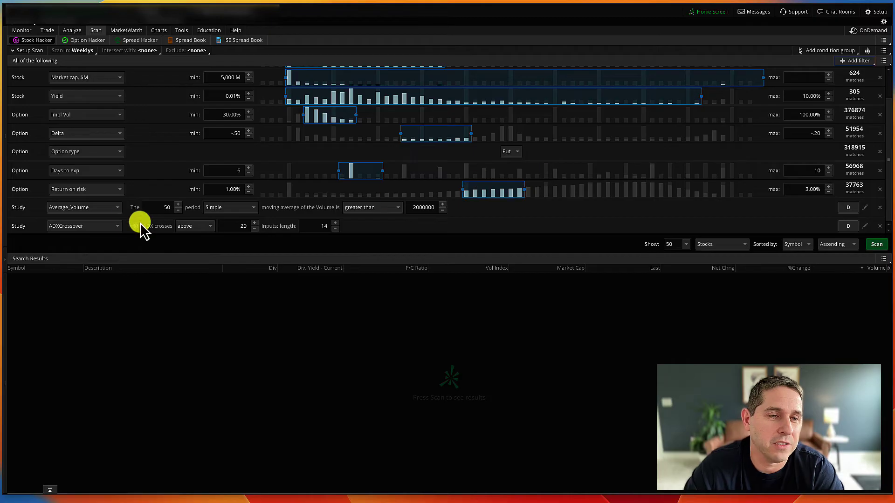
pyautogui.click(98, 226)
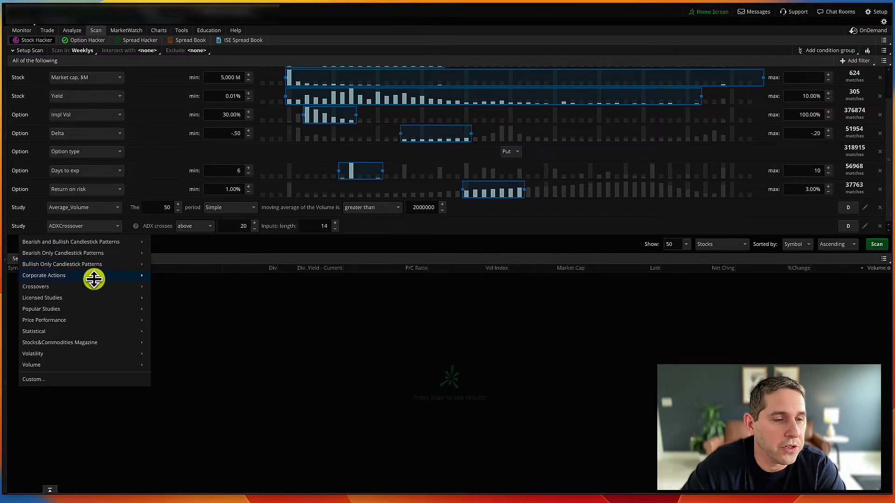
pyautogui.moveTo(80, 275)
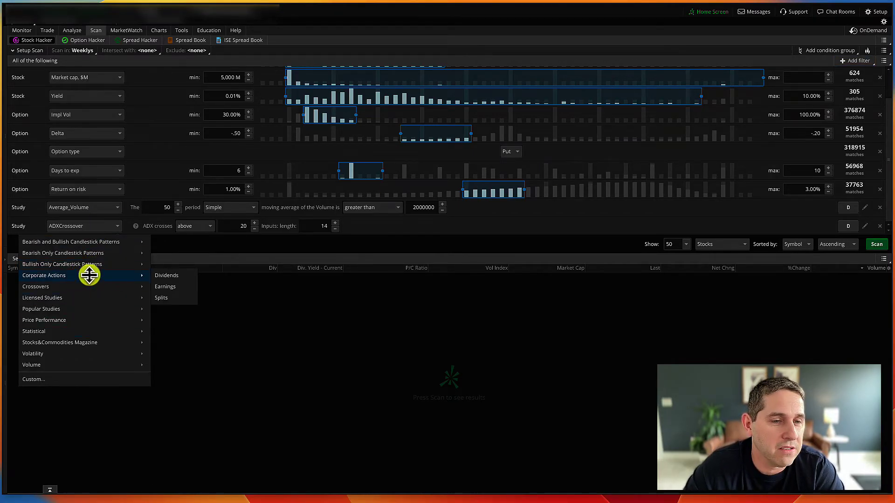
pyautogui.click(168, 286)
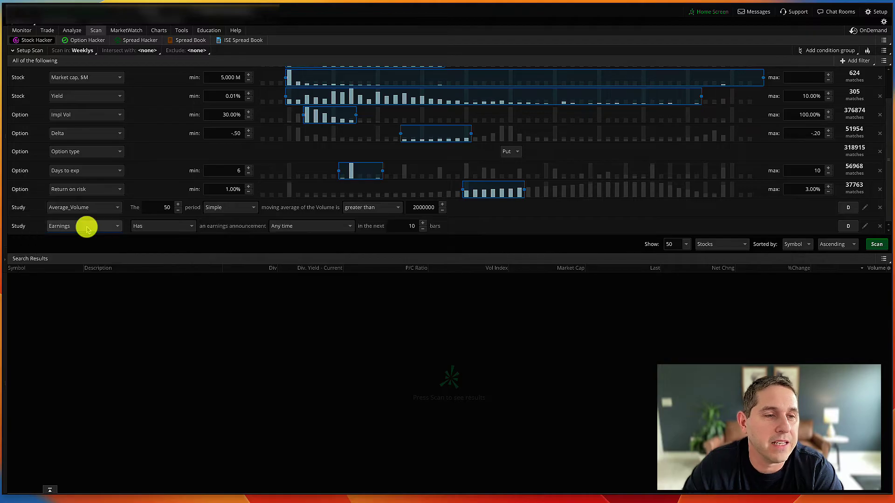
pyautogui.click(165, 227)
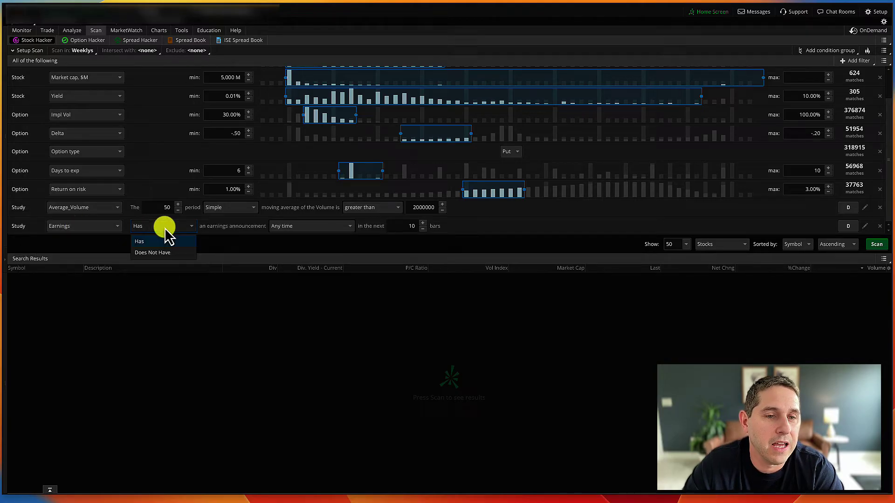
pyautogui.click(165, 254)
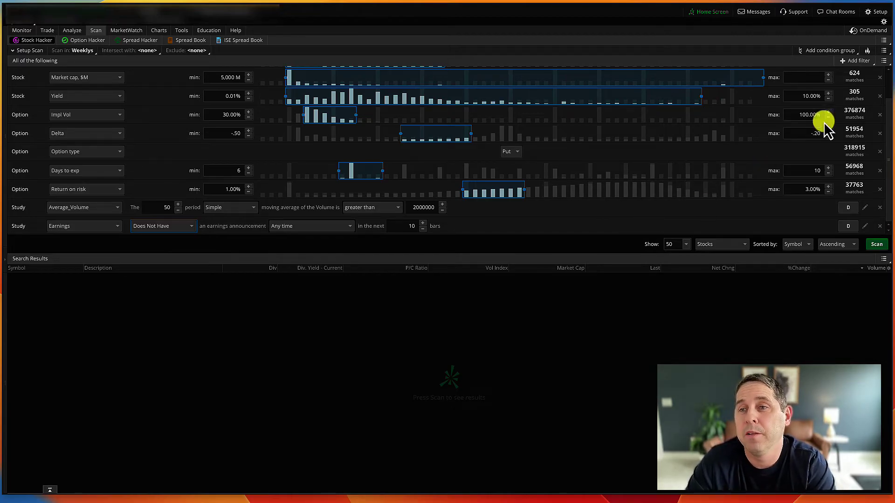
# - Add a third study filter and look through its candlestick pattern and crossover studies, keeping ADXCrossover
pyautogui.click(853, 60)
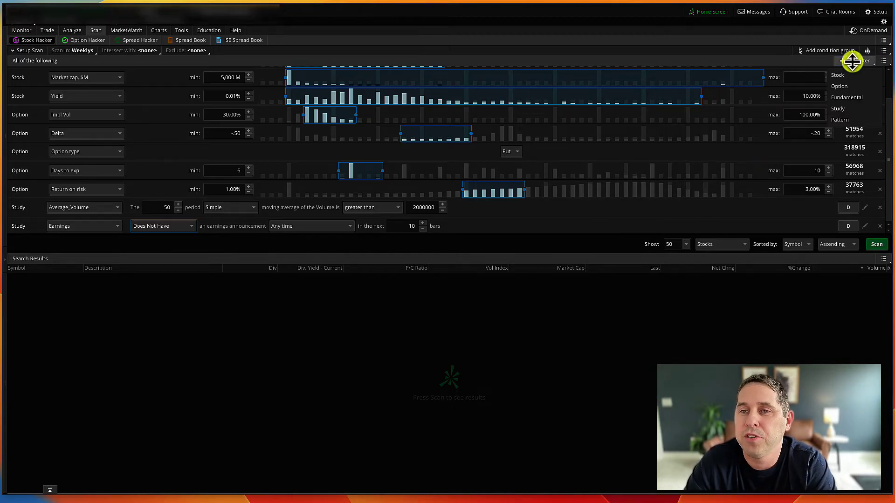
pyautogui.click(838, 109)
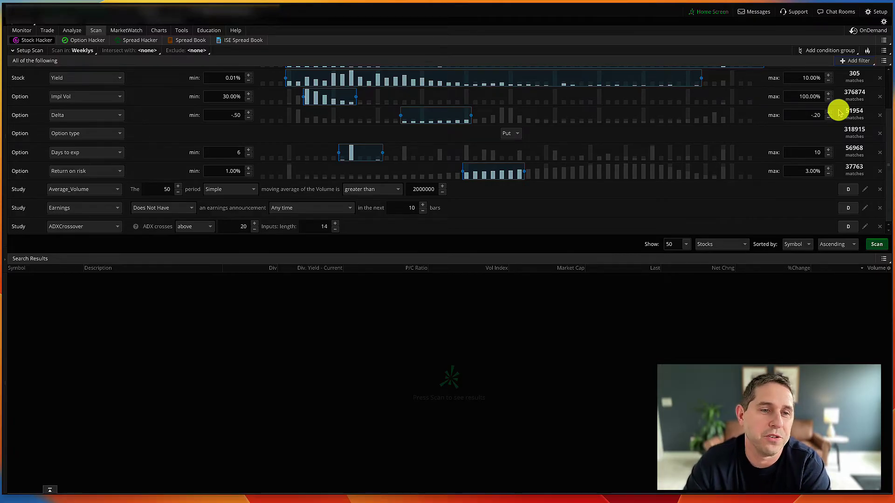
pyautogui.click(21, 240)
pyautogui.moveTo(77, 255)
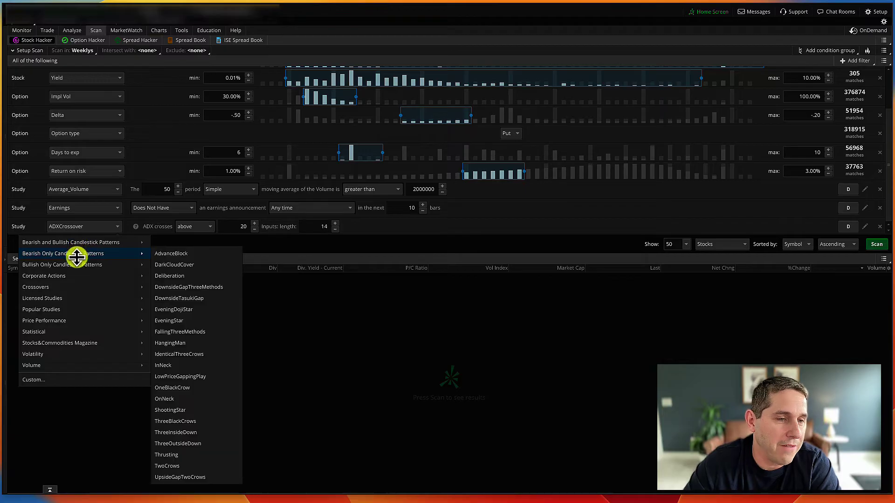
pyautogui.moveTo(70, 285)
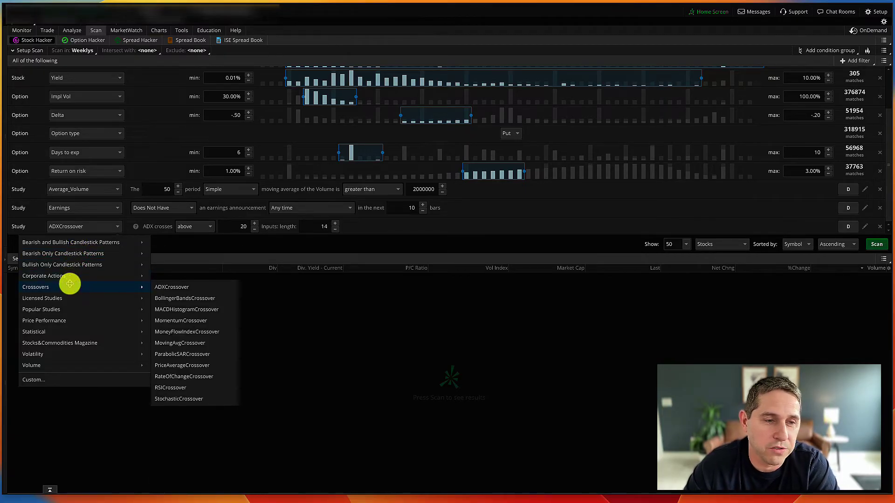
pyautogui.click(437, 235)
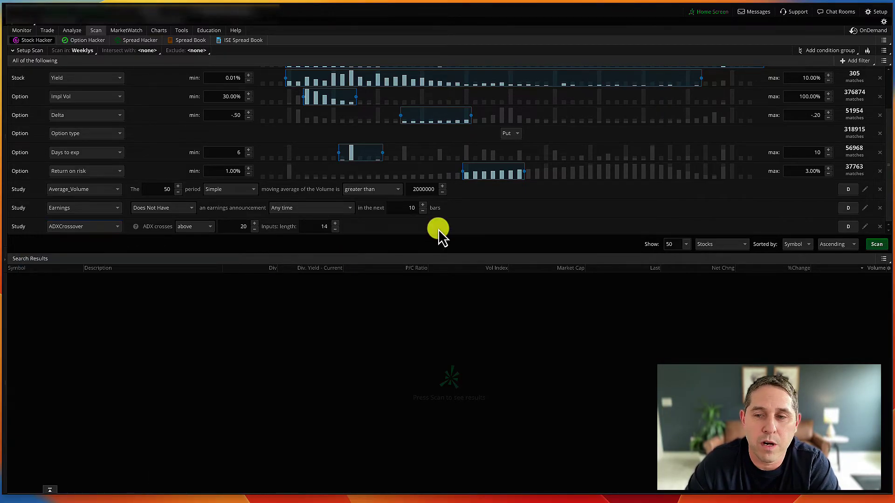
# - Open the ADXCrossover study filter for custom editing and delete its existing condition
pyautogui.click(865, 227)
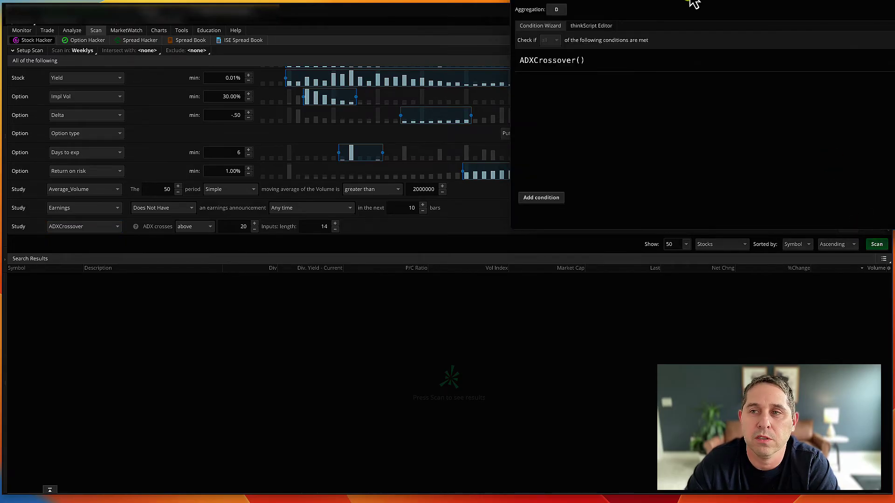
pyautogui.moveTo(693, 2); pyautogui.dragTo(401, 41)
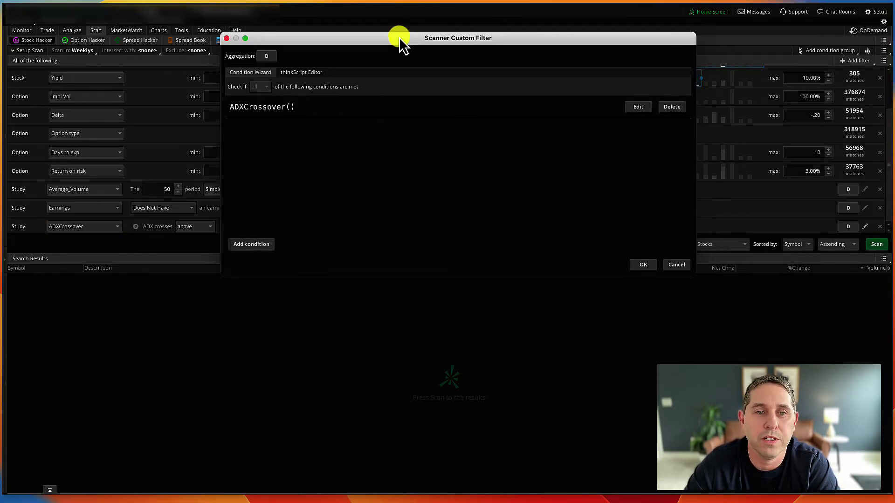
pyautogui.click(673, 107)
# - Add a study condition to the custom filter using the SimpleMovingAvg study
pyautogui.click(250, 246)
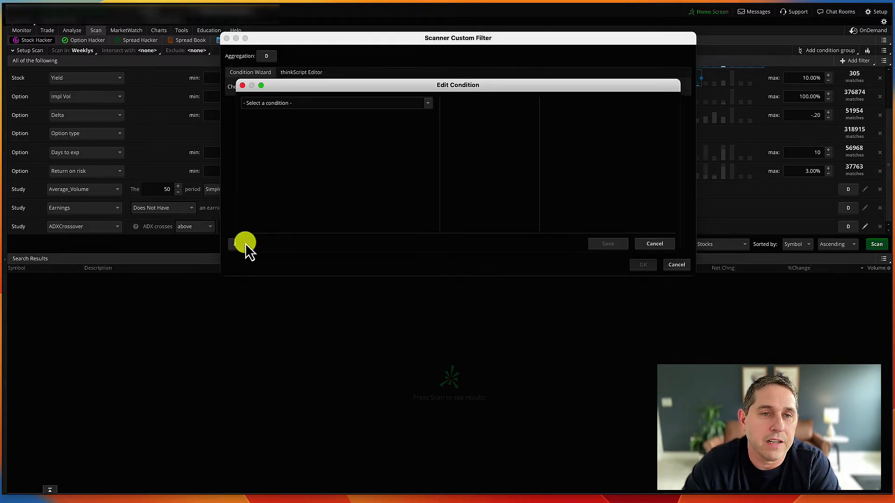
pyautogui.click(325, 104)
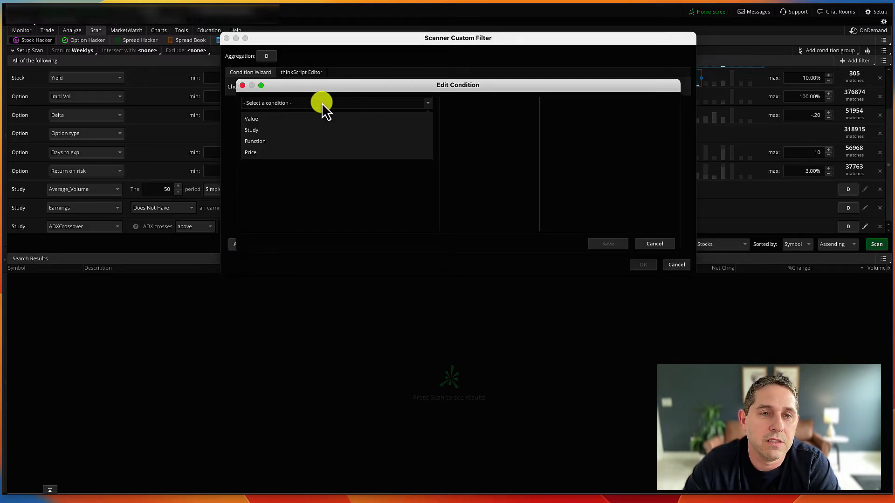
pyautogui.click(305, 132)
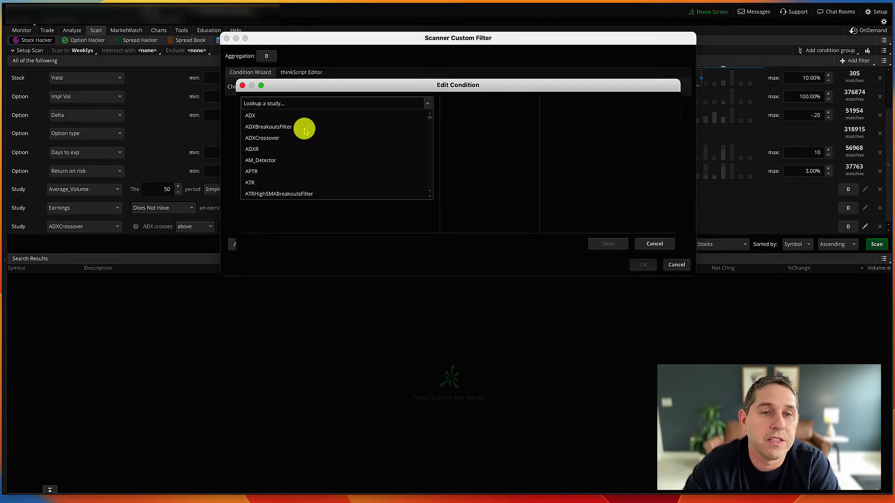
pyautogui.click(350, 105)
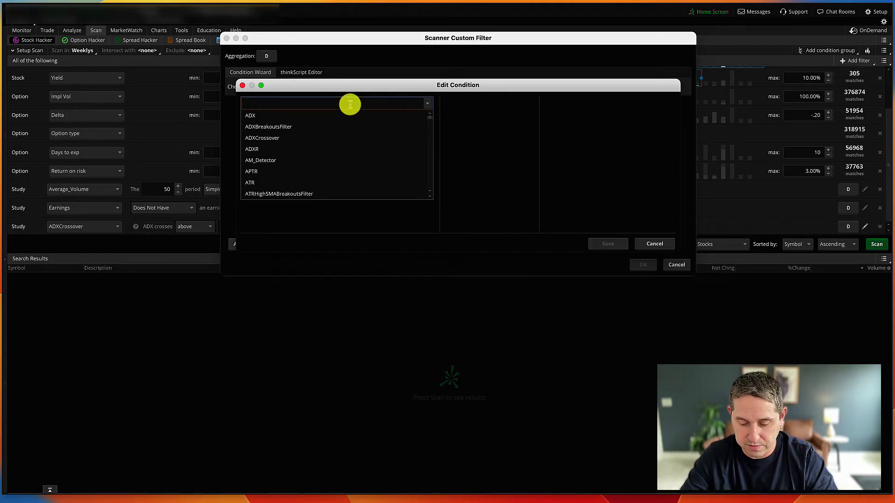
pyautogui.write('sim')
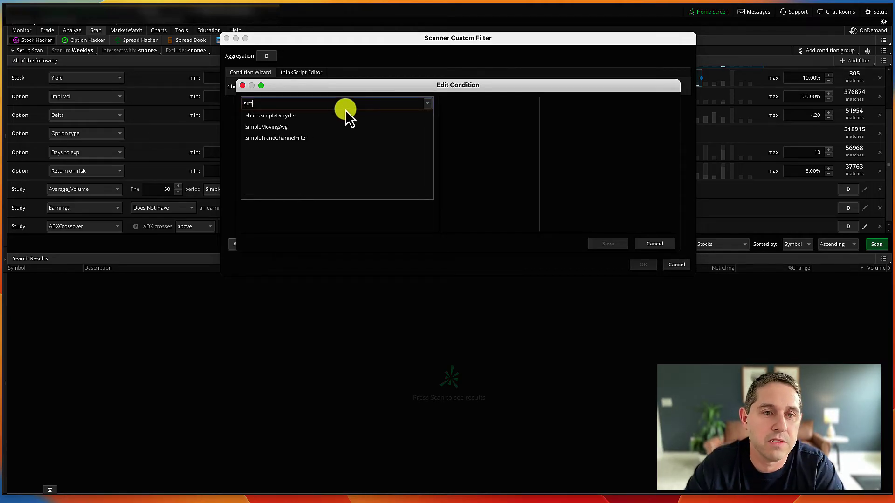
pyautogui.click(318, 125)
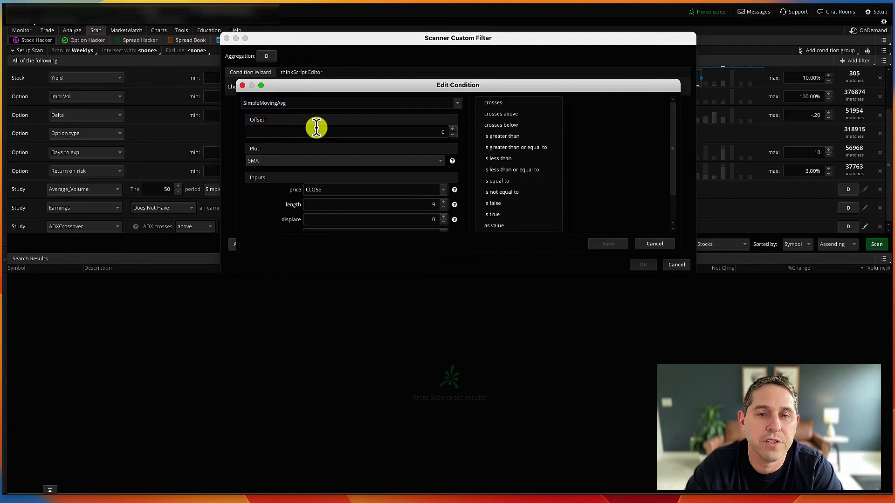
# - Set the first SimpleMovingAvg's length to 20
pyautogui.doubleClick(421, 204)
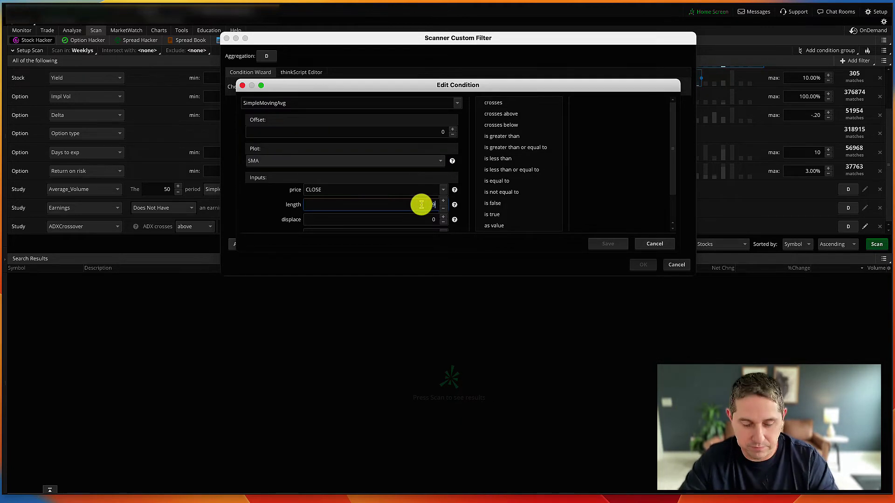
pyautogui.write('2')
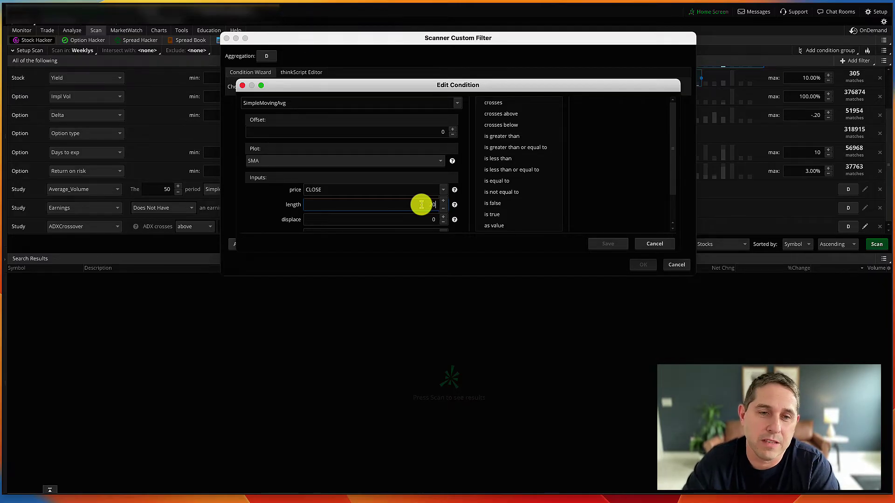
pyautogui.write('0')
pyautogui.scroll(-2, 423, 203)
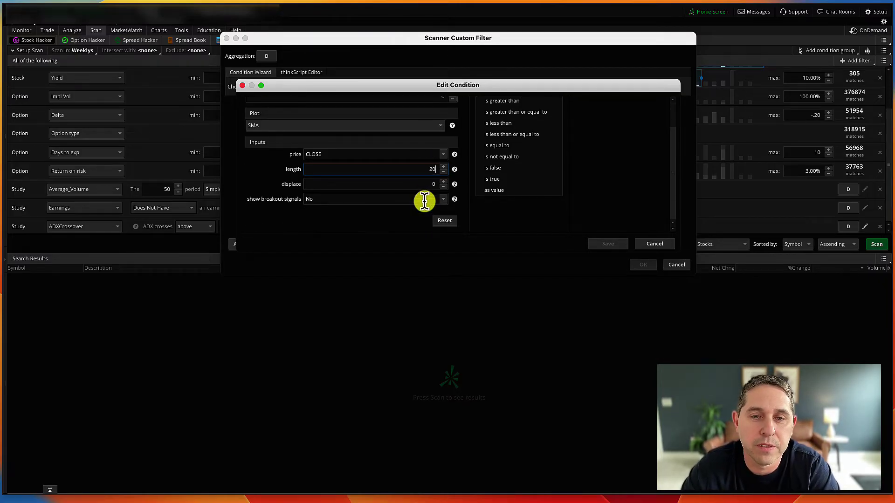
pyautogui.scroll(2, 422, 201)
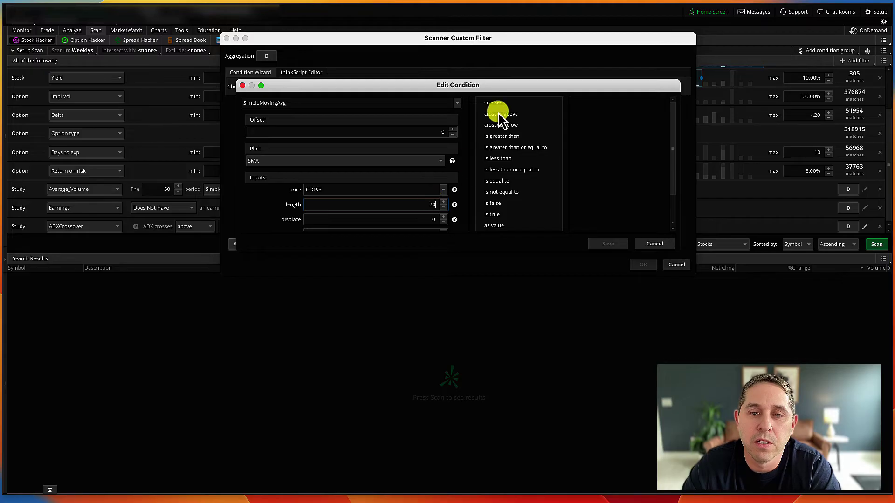
# - Set the comparison to is greater than, against a second SimpleMovingAvg study
pyautogui.click(496, 138)
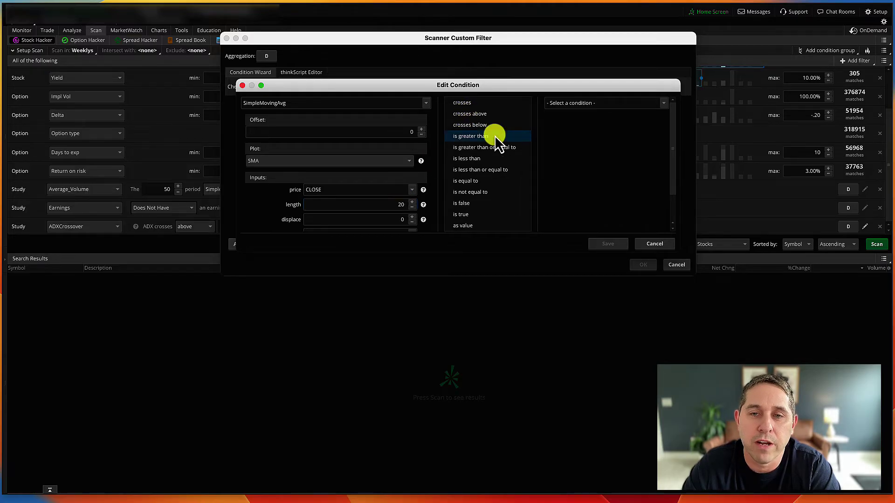
pyautogui.click(562, 103)
pyautogui.click(563, 131)
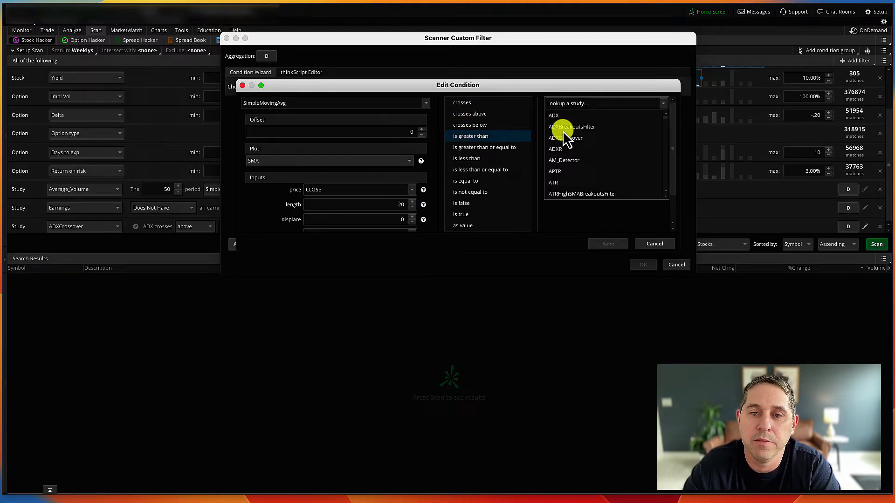
pyautogui.click(569, 104)
pyautogui.write('simpl')
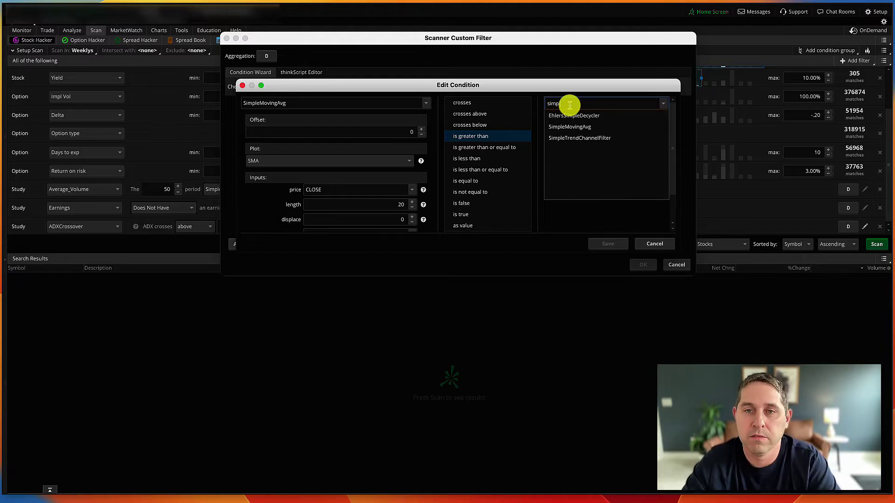
pyautogui.click(568, 127)
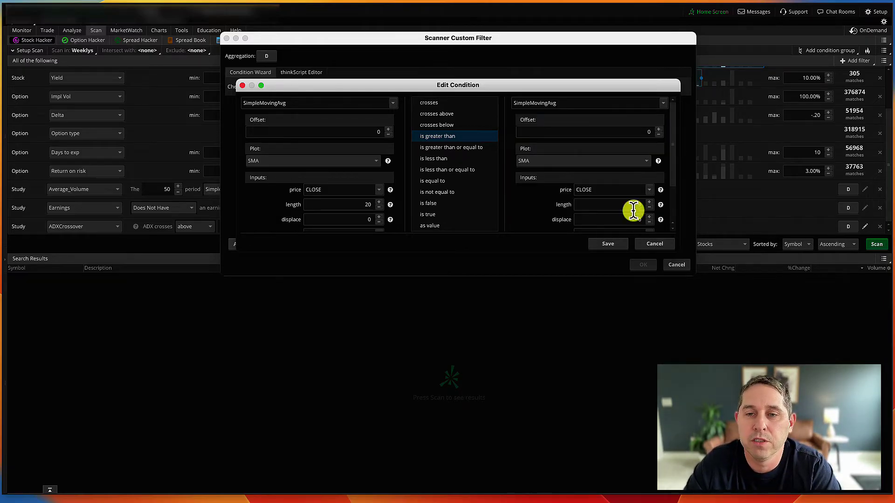
# - Set the second SimpleMovingAvg's length to 50, then save the condition and apply the custom filter
pyautogui.doubleClick(633, 205)
pyautogui.write('50')
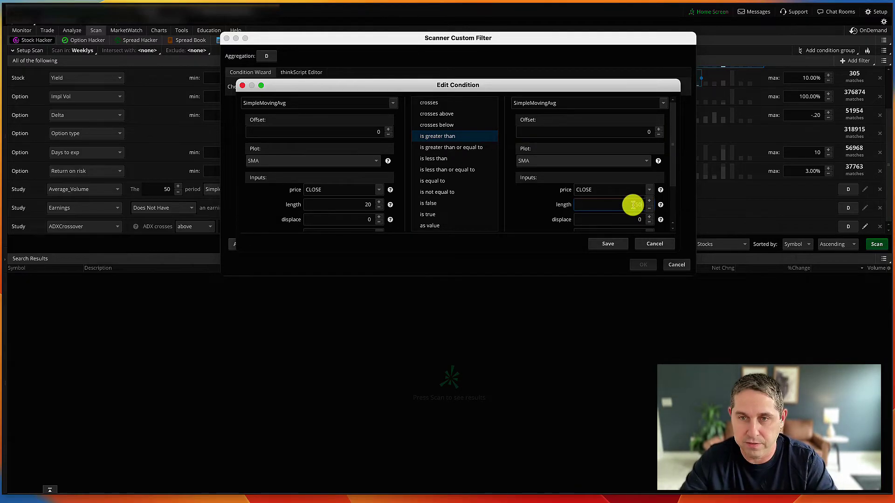
pyautogui.click(608, 244)
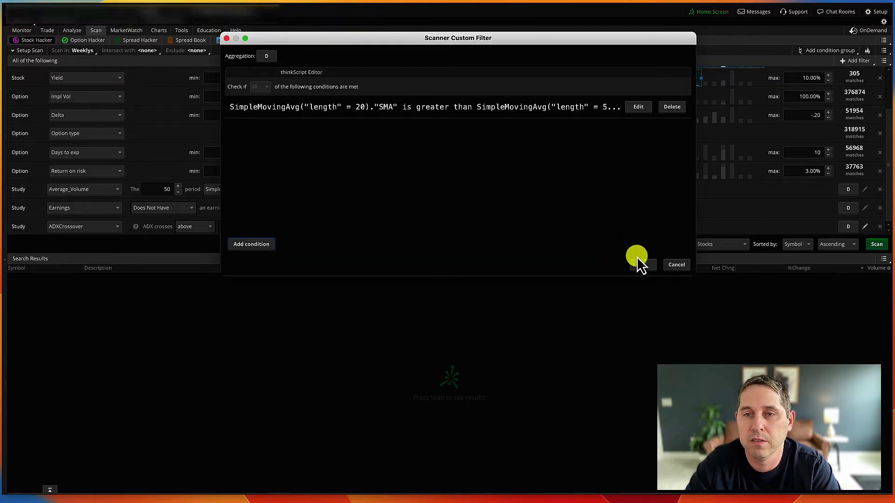
pyautogui.click(640, 264)
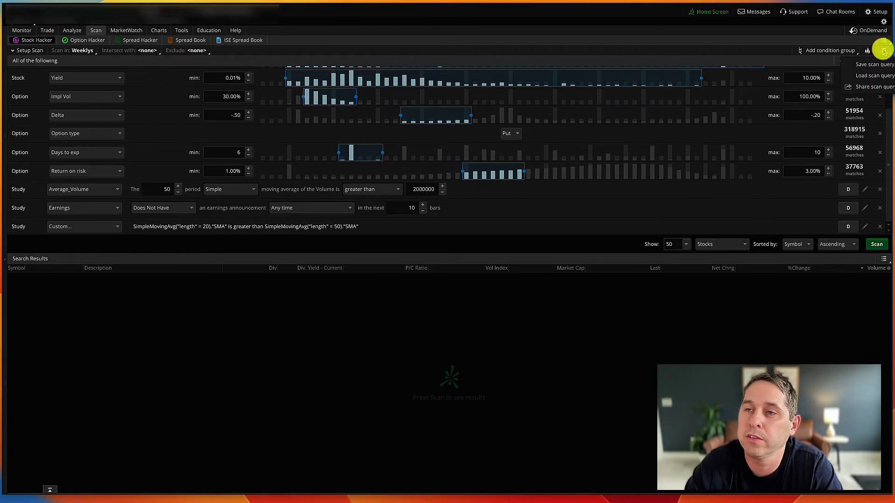
pyautogui.click(881, 62)
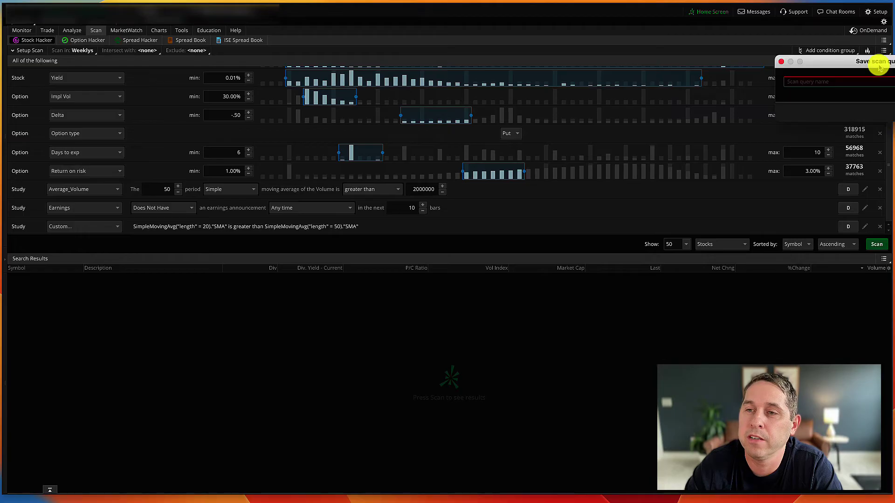
pyautogui.click(849, 66)
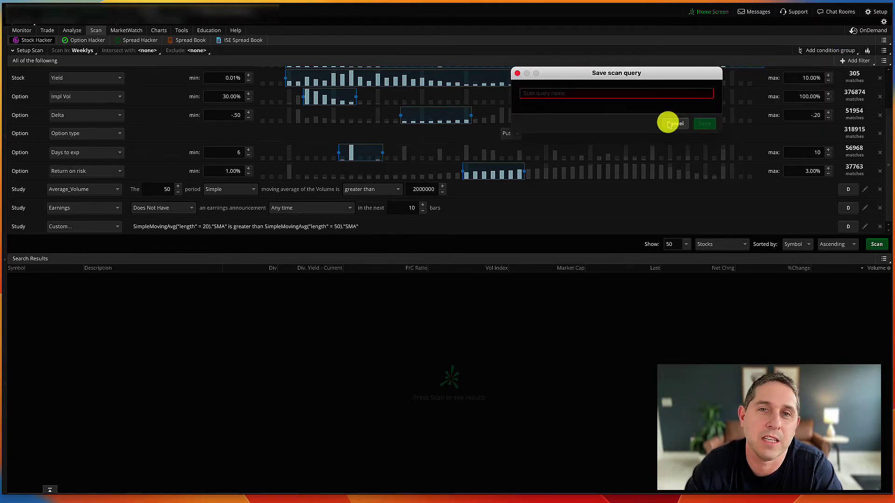
pyautogui.click(669, 124)
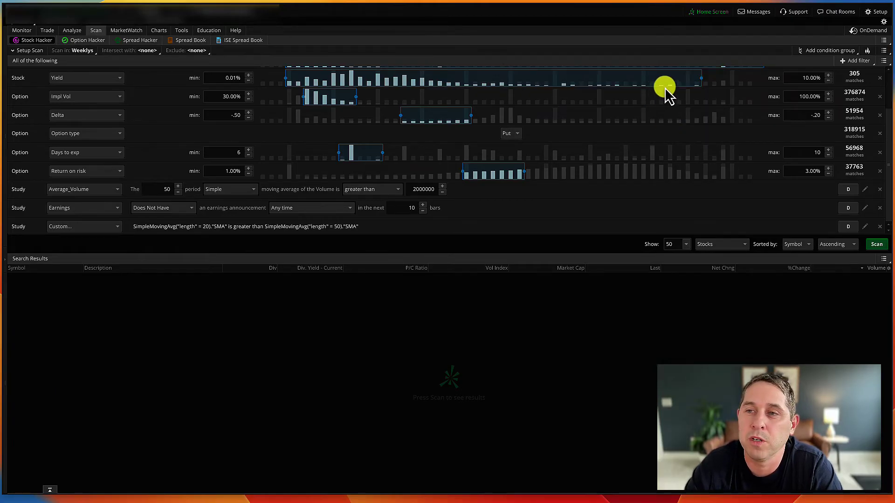
# - Load a saved scan query from the personal queries
pyautogui.click(883, 50)
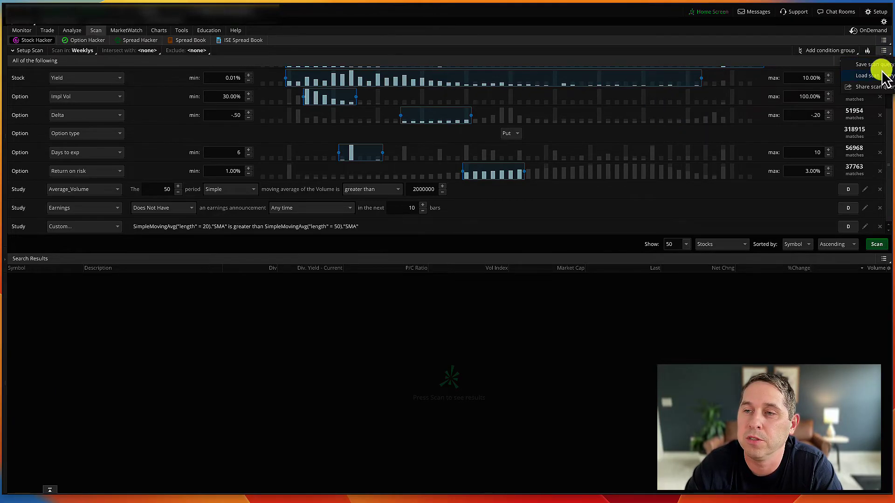
pyautogui.moveTo(881, 76)
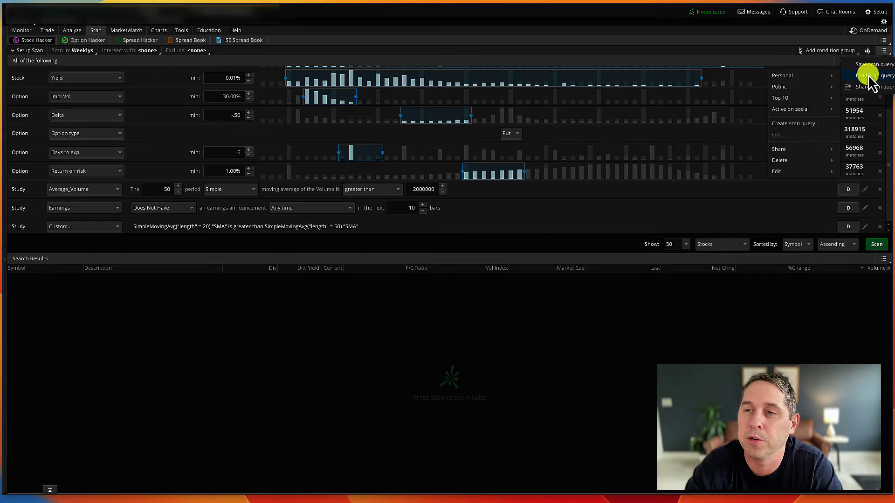
pyautogui.click(838, 77)
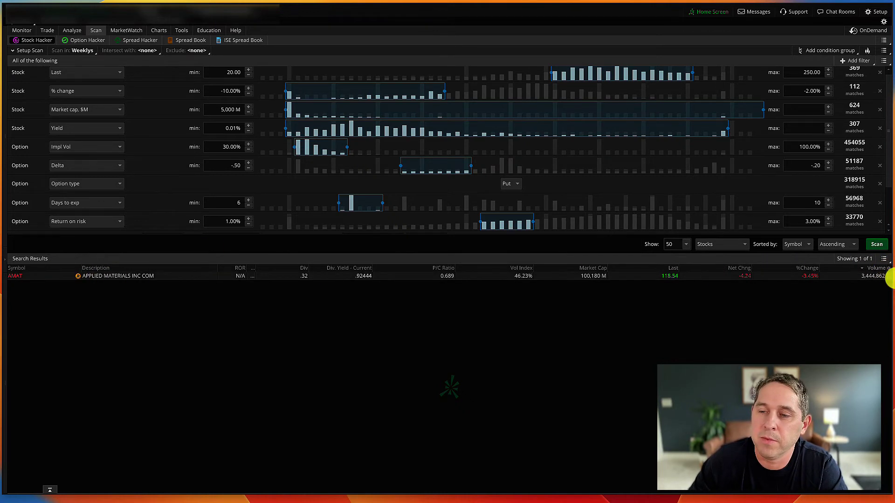
# - Open the search results column customization and look through the available columns, then close it
pyautogui.click(889, 269)
pyautogui.moveTo(169, 277); pyautogui.dragTo(427, 132)
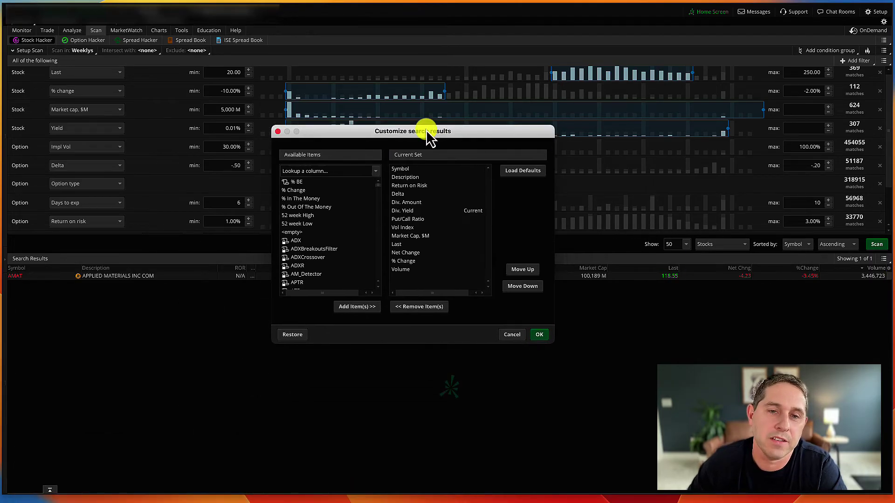
pyautogui.moveTo(378, 186); pyautogui.dragTo(376, 216)
pyautogui.moveTo(373, 244); pyautogui.dragTo(374, 182)
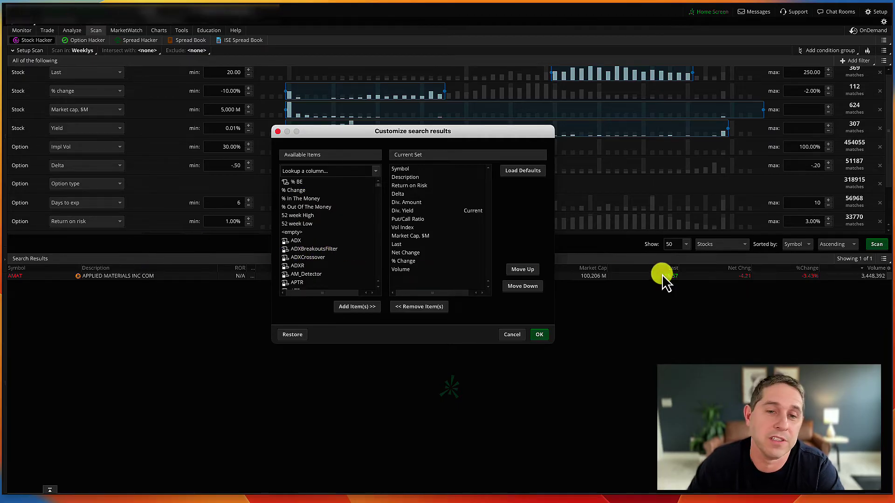
pyautogui.scroll(-10, 315, 259)
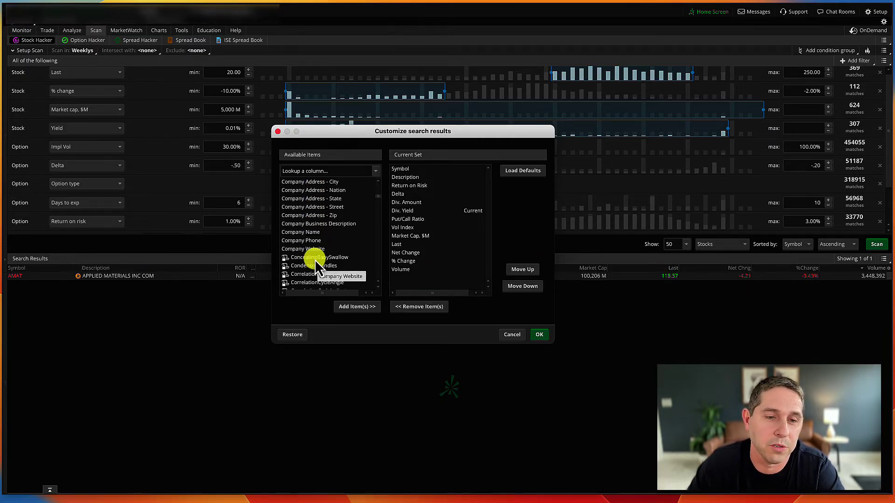
pyautogui.scroll(-10, 315, 259)
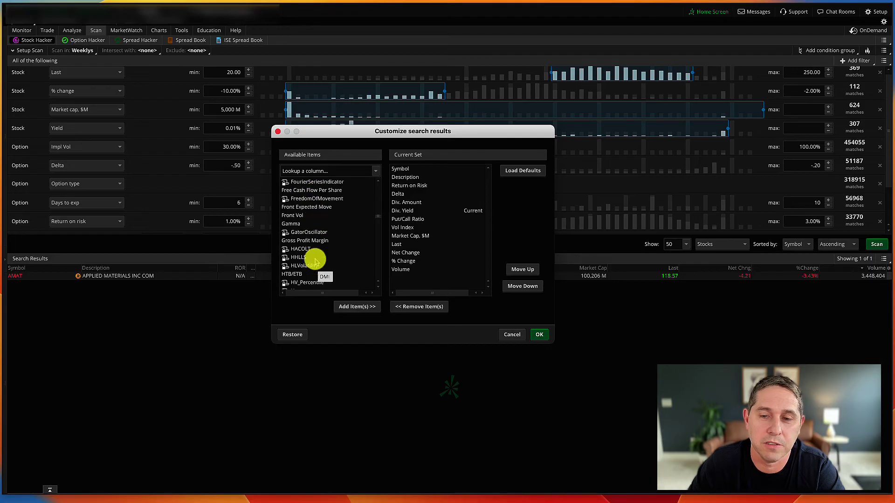
pyautogui.press('Return')
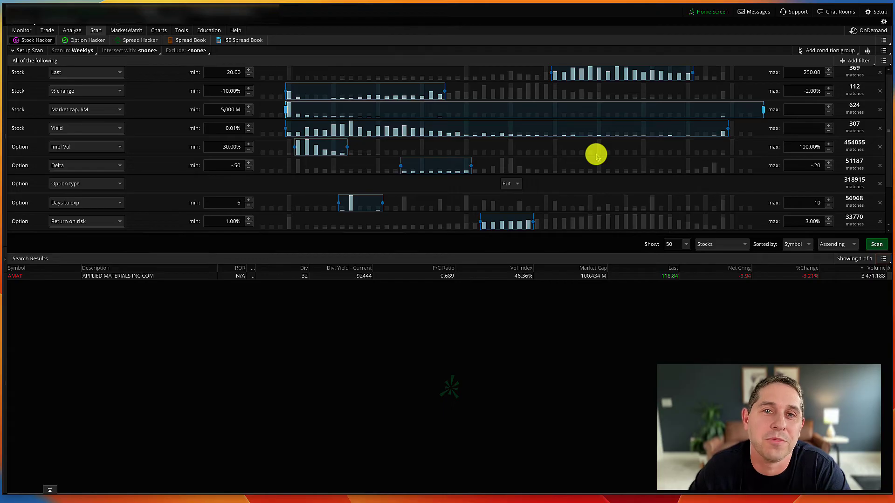
# - Run the scan for stocks, then switch the results to Stocks & Options and run it again
pyautogui.click(876, 244)
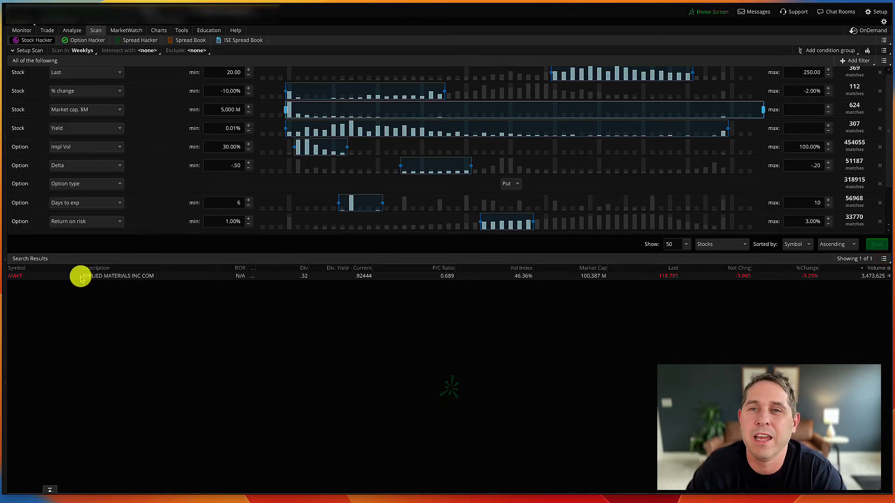
pyautogui.scroll(1, 354, 217)
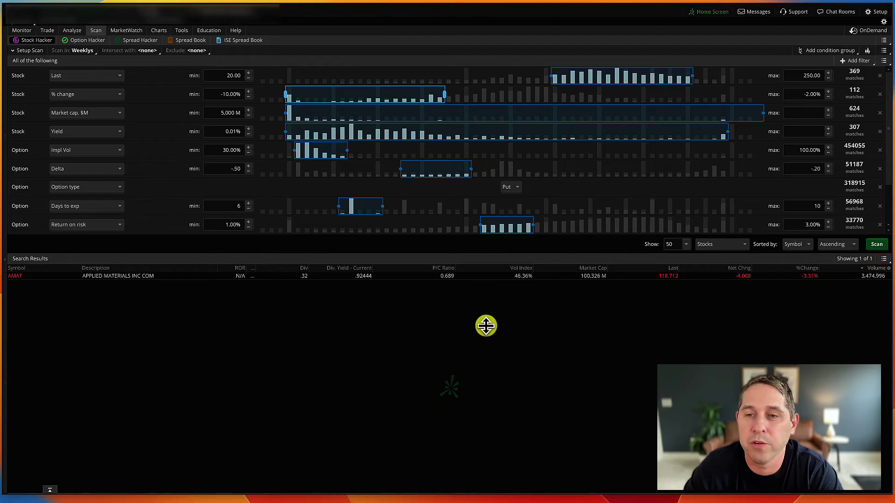
pyautogui.click(718, 246)
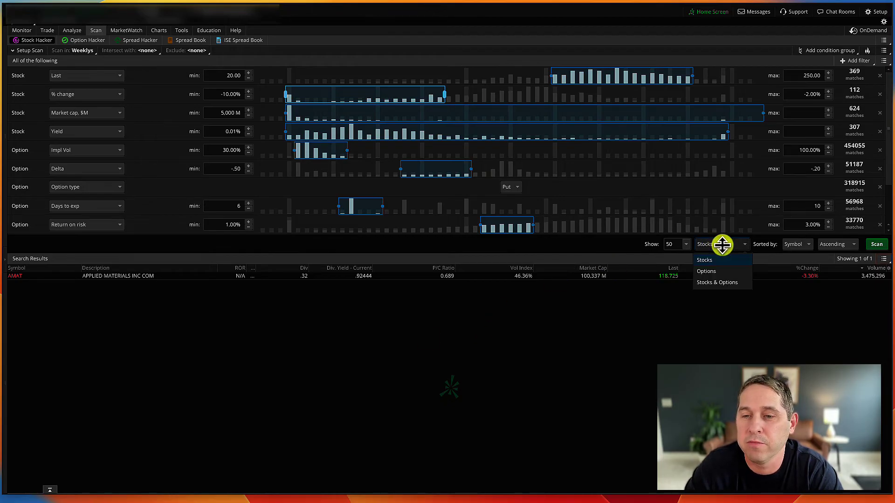
pyautogui.click(722, 283)
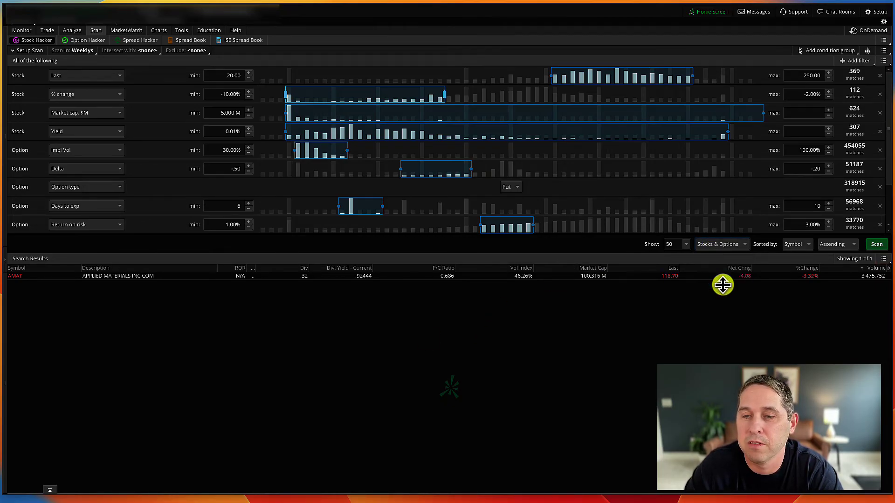
pyautogui.click(877, 245)
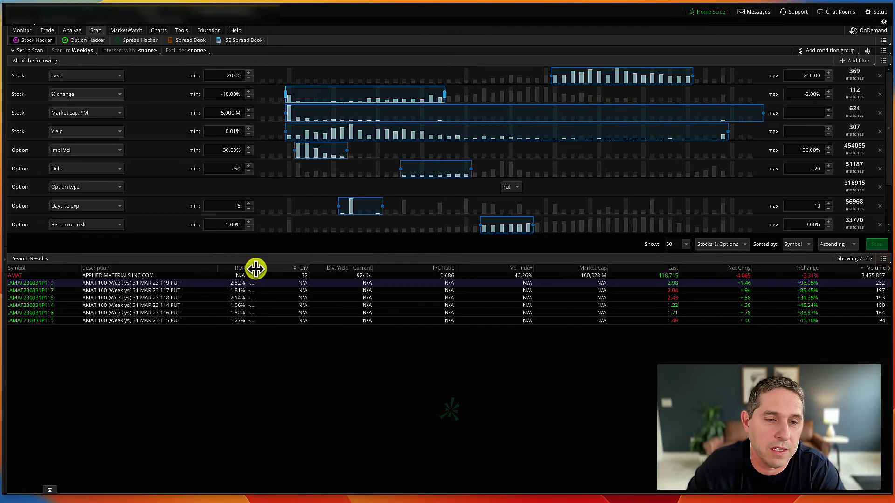
# - Widen the Delta column in the search results so its values are readable, then review the scan's filters
pyautogui.moveTo(255, 268); pyautogui.dragTo(272, 269)
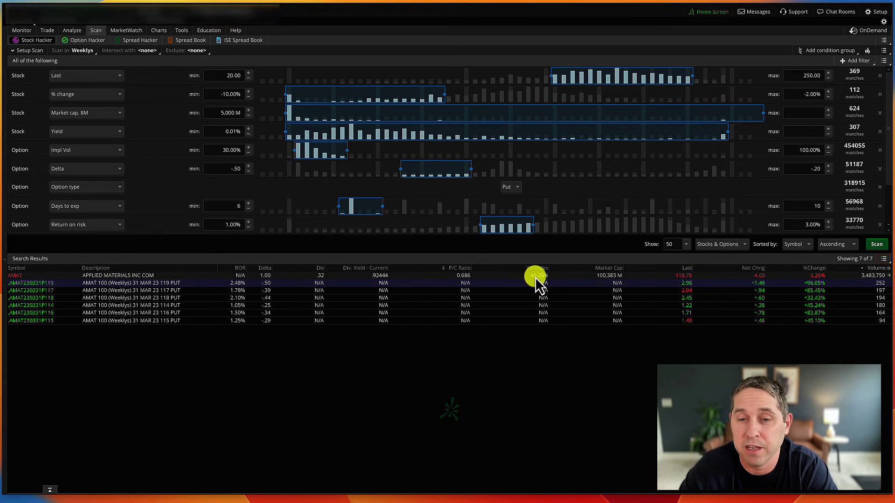
pyautogui.scroll(-3, 347, 199)
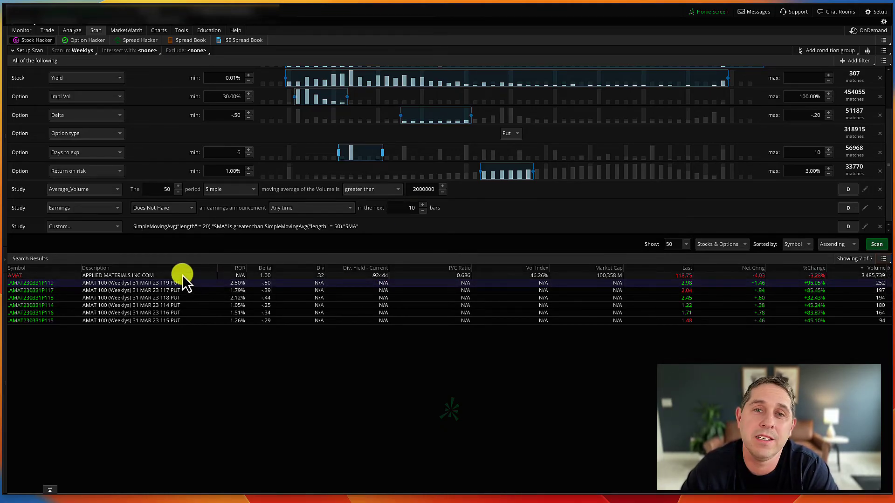
pyautogui.scroll(3, 285, 150)
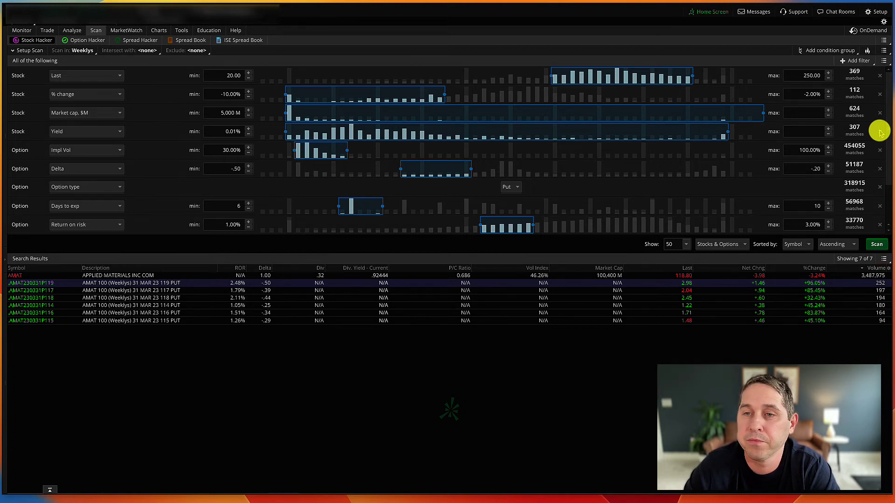
# - Remove the Yield stock filter and run the Stocks & Options scan again
pyautogui.click(879, 131)
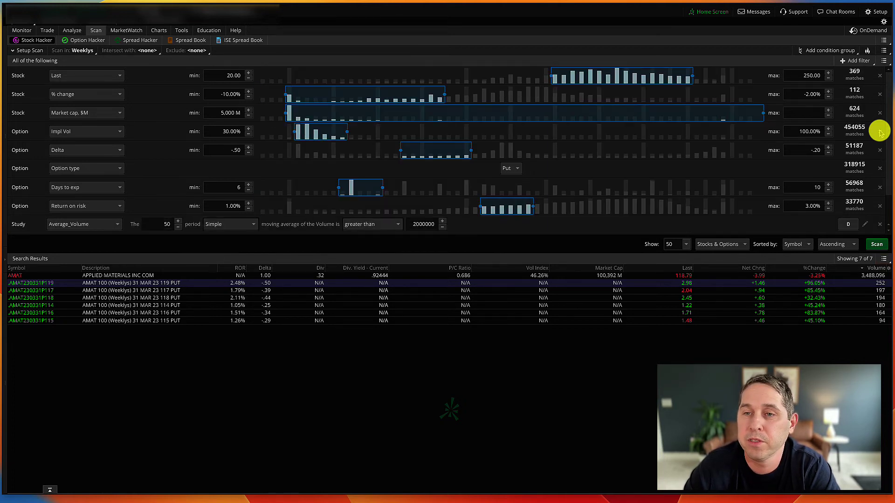
pyautogui.click(875, 245)
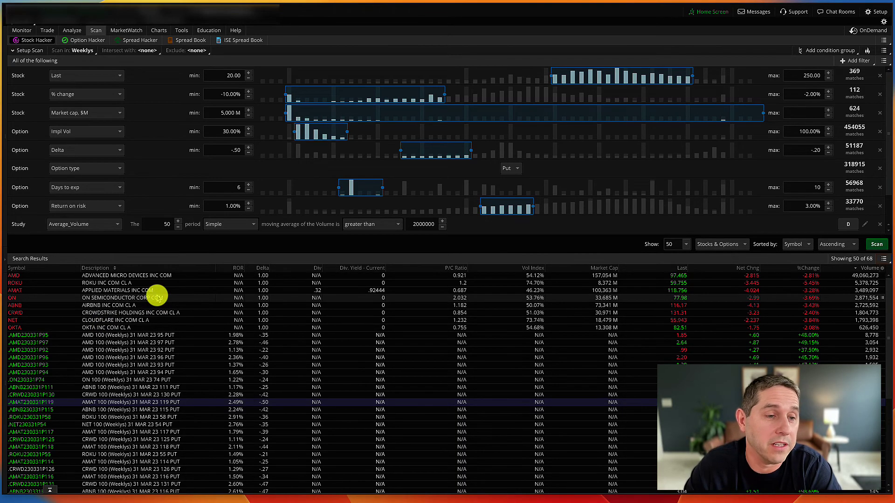
# - Look through the matching stocks and their put options, comparing return on risk and delta, then review the study filters
pyautogui.scroll(-7, 168, 304)
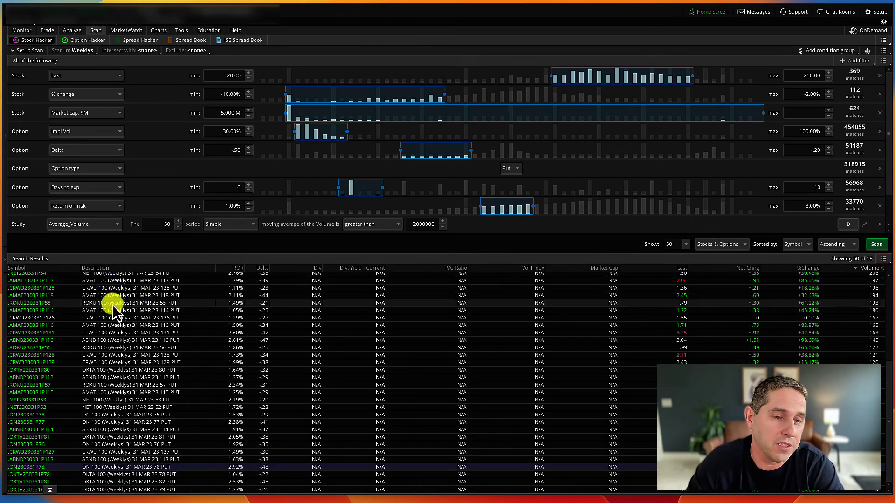
pyautogui.scroll(4, 140, 426)
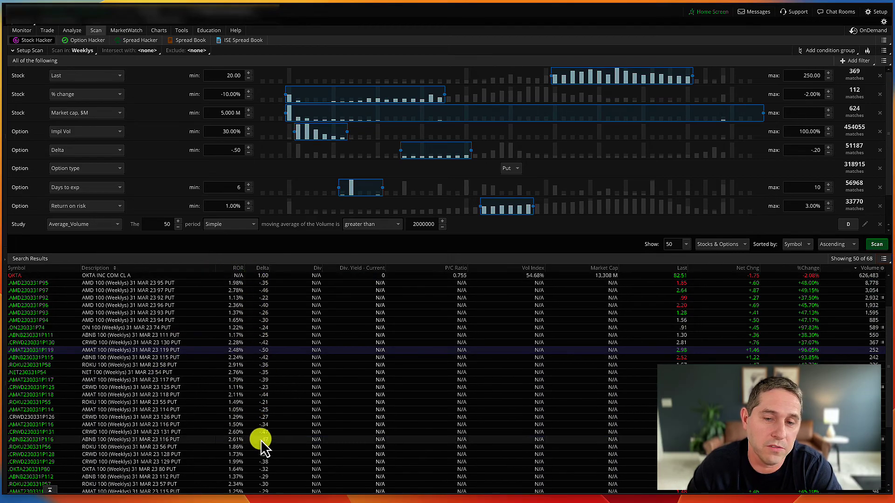
pyautogui.scroll(2, 251, 411)
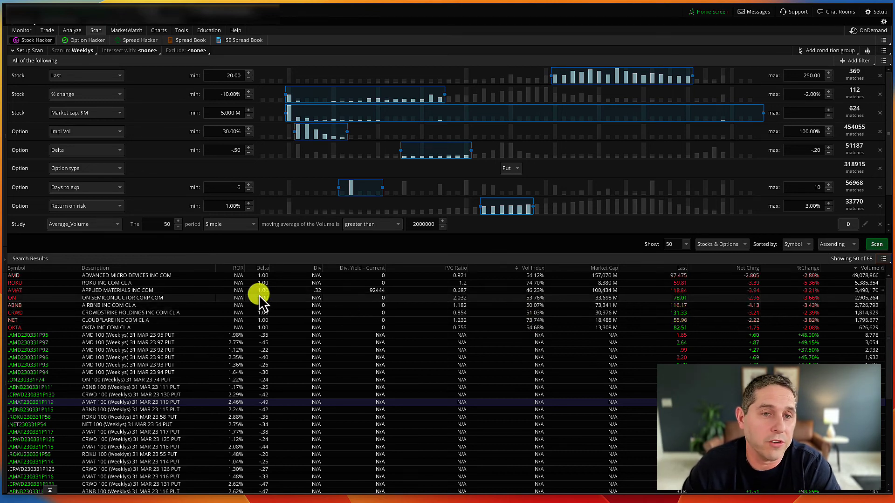
pyautogui.scroll(-3, 173, 306)
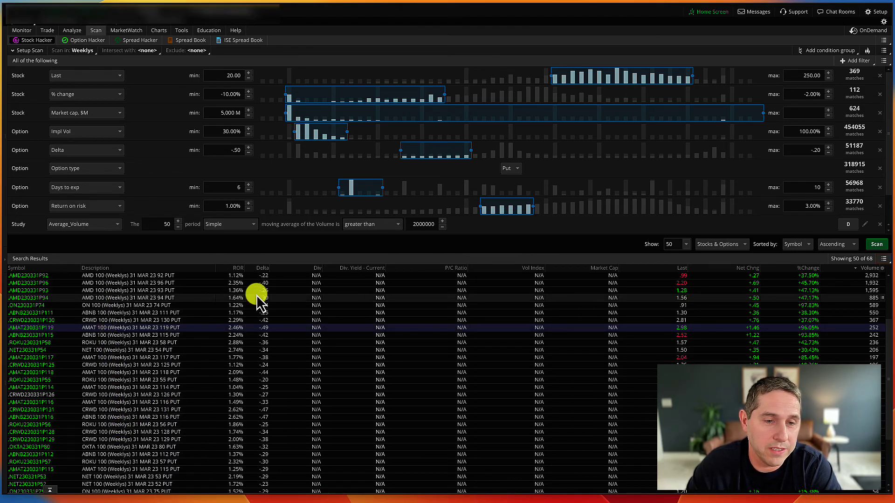
pyautogui.scroll(3, 264, 385)
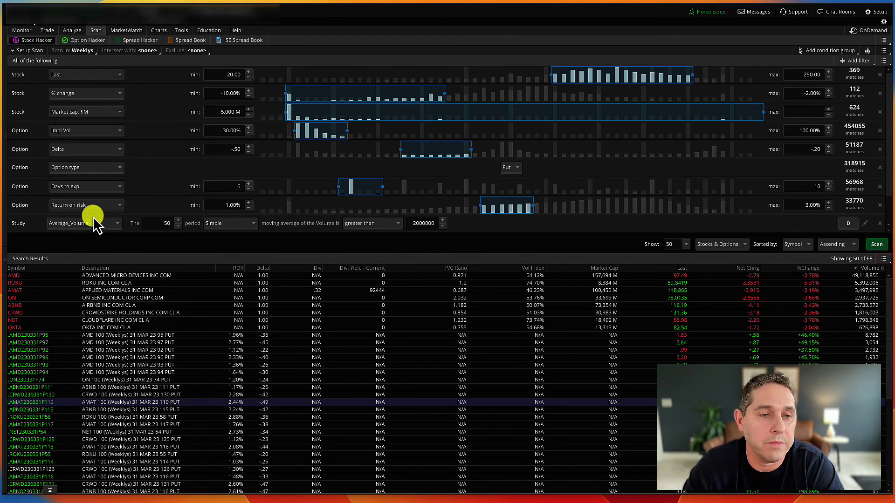
pyautogui.scroll(-2, 93, 217)
pyautogui.scroll(-1, 93, 217)
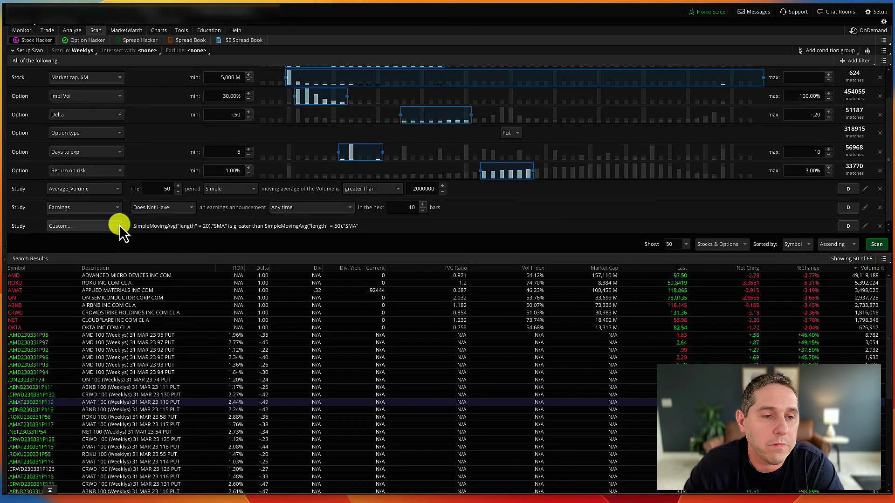